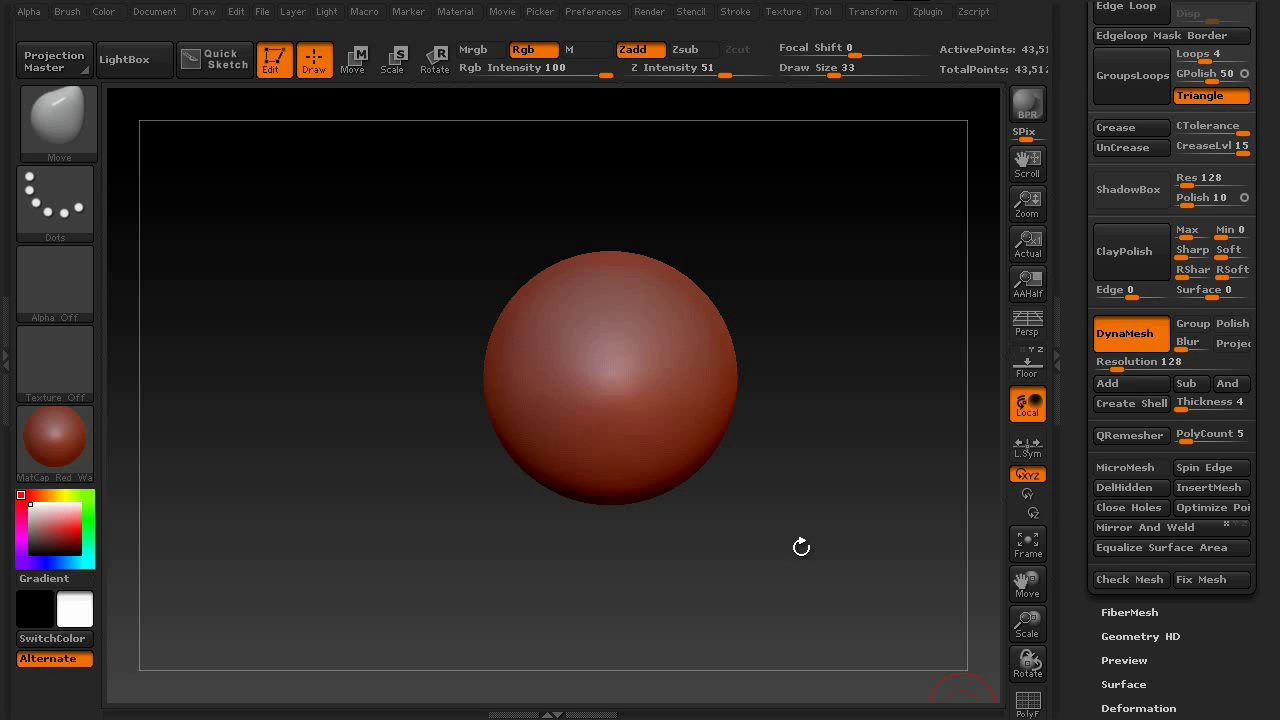
Select ClipCircle as the active selection brush and accept the note about using it.
left_click(47, 123, "ctrl+shift")
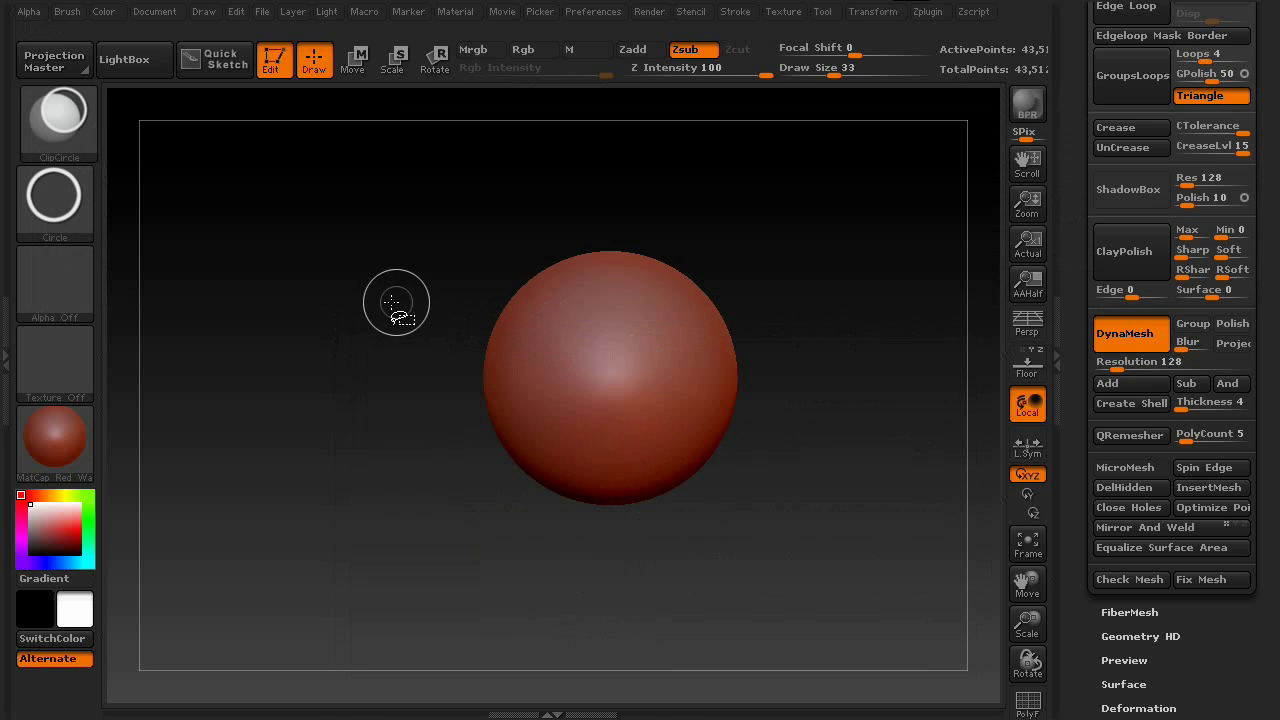
left_click(80, 125)
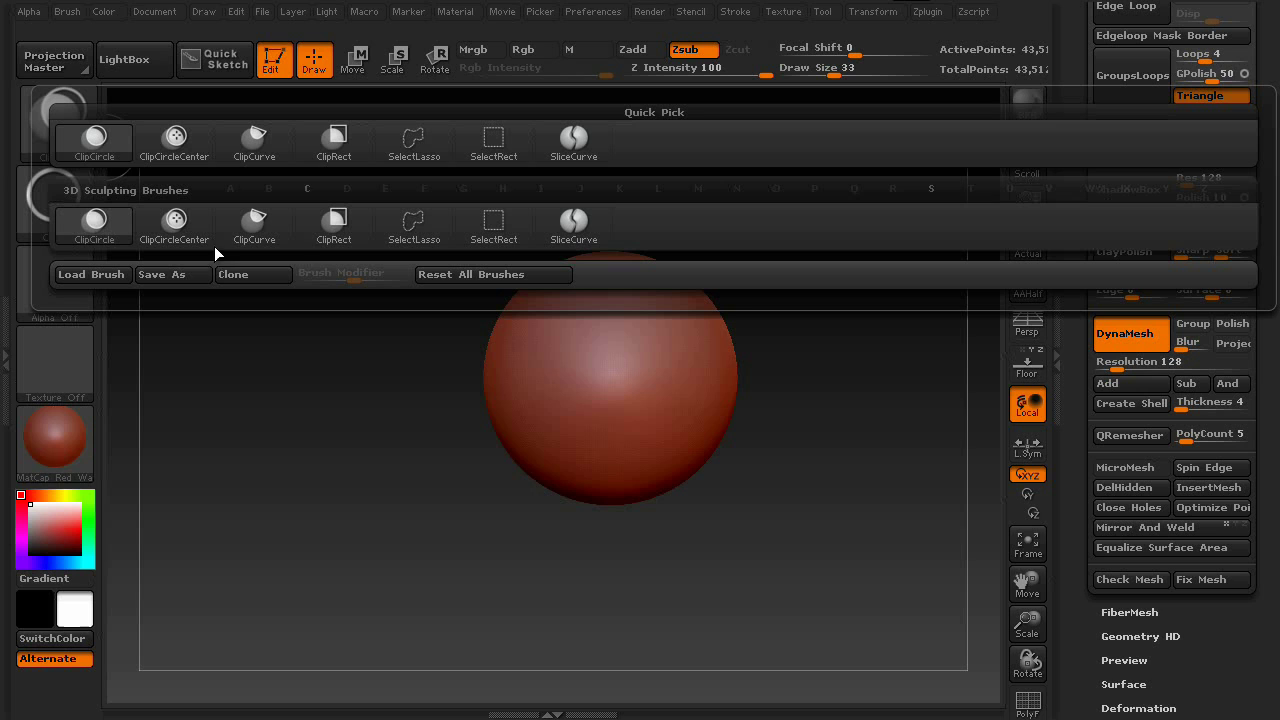
mouse_move(326, 245)
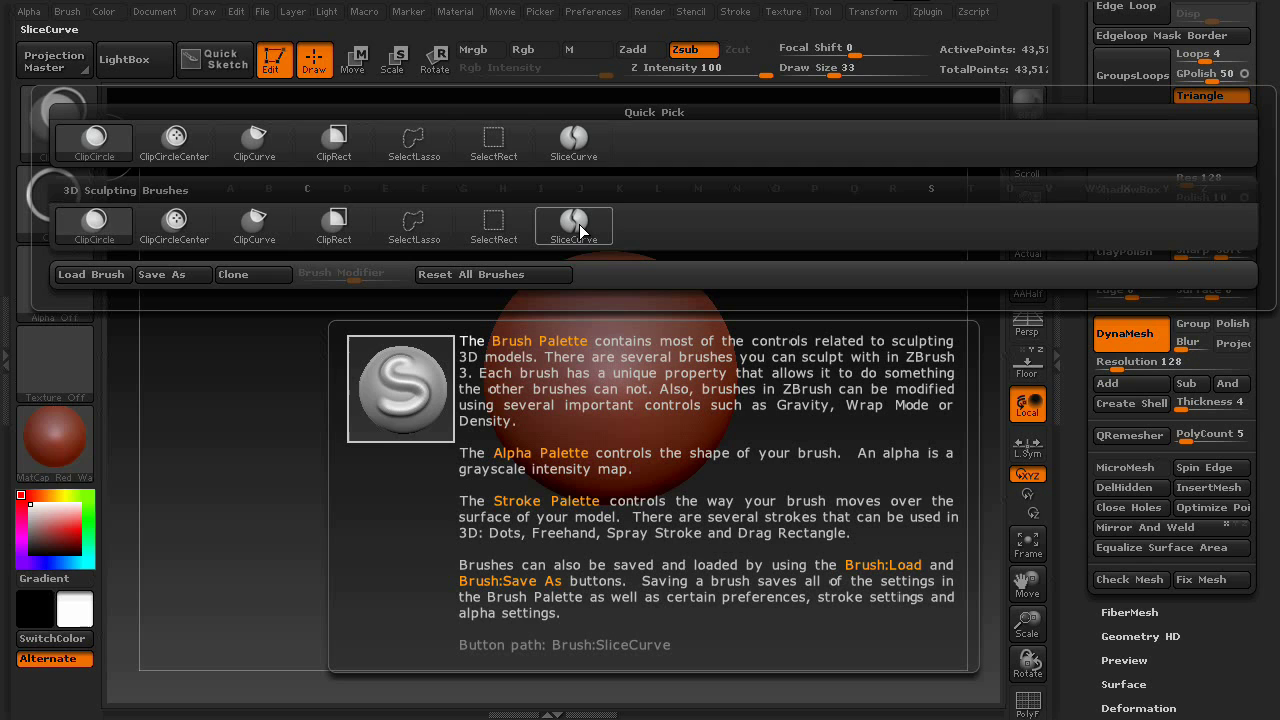
left_click(96, 230)
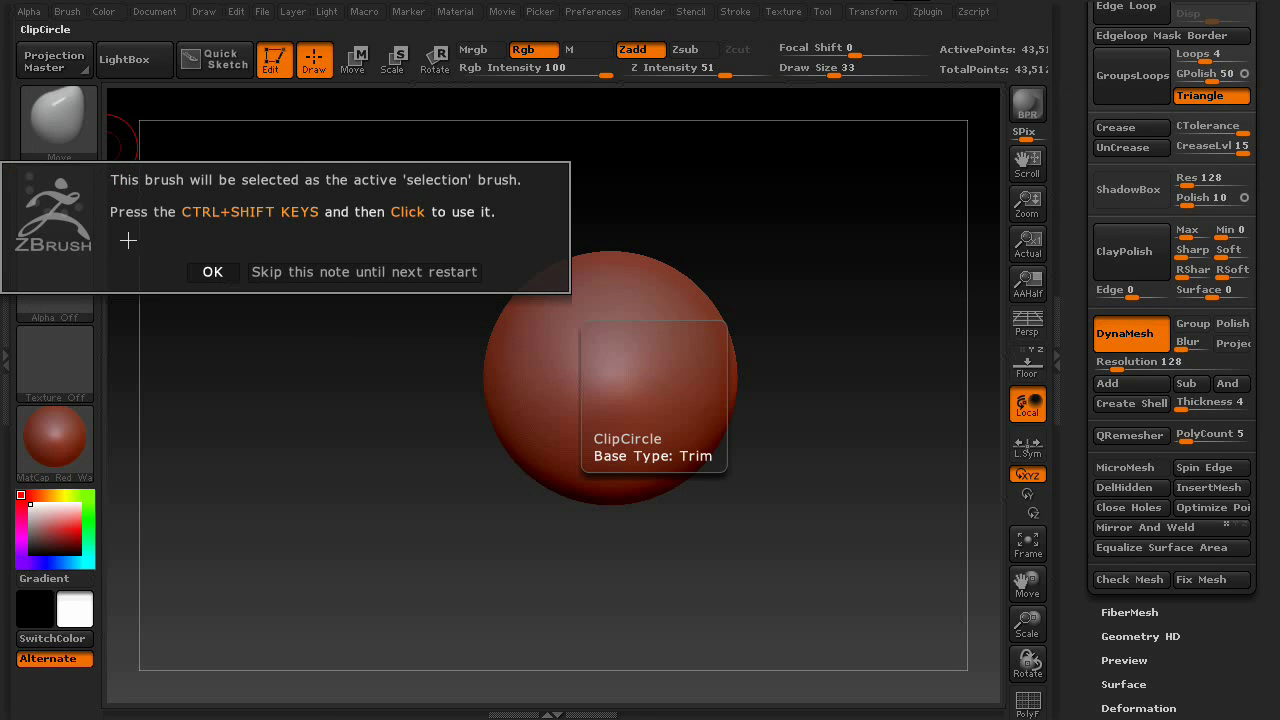
left_click(215, 272)
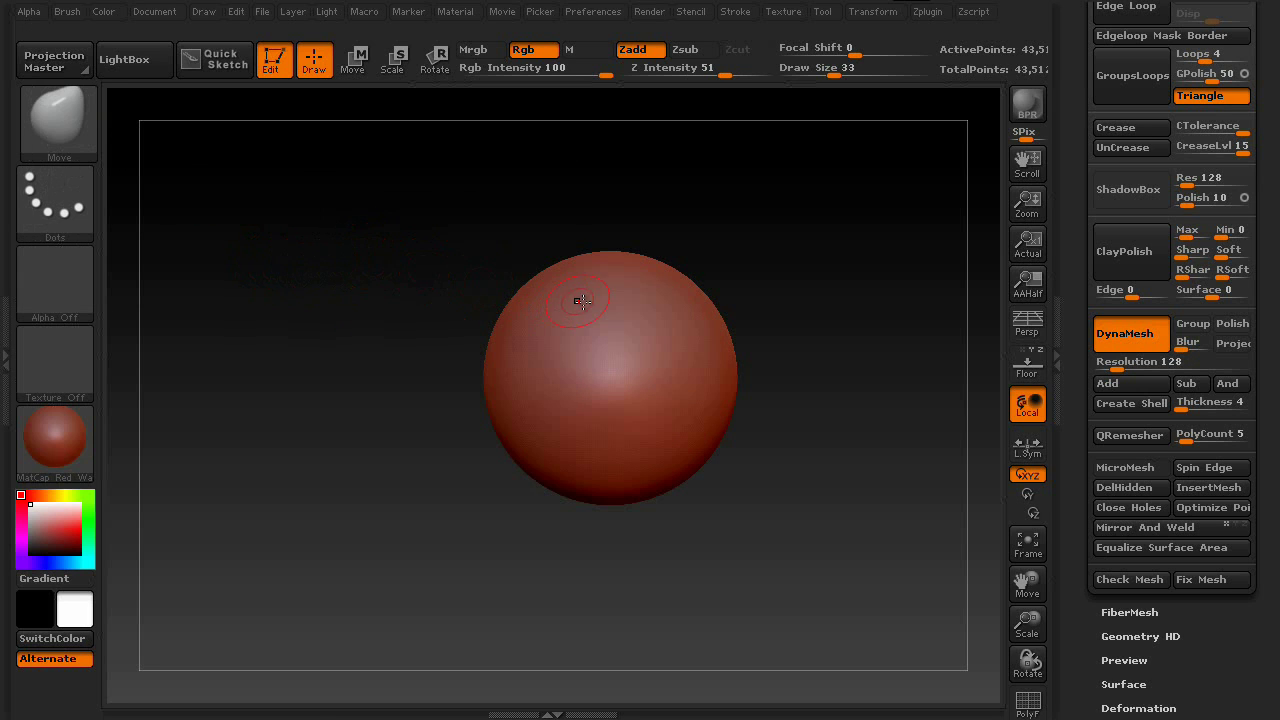
Pull a spike out of the sphere's upper front with the Move brush and undo it.
mouse_move(599, 323)
left_mouse_down()
mouse_move(634, 350)
mouse_move(571, 234)
left_mouse_up()
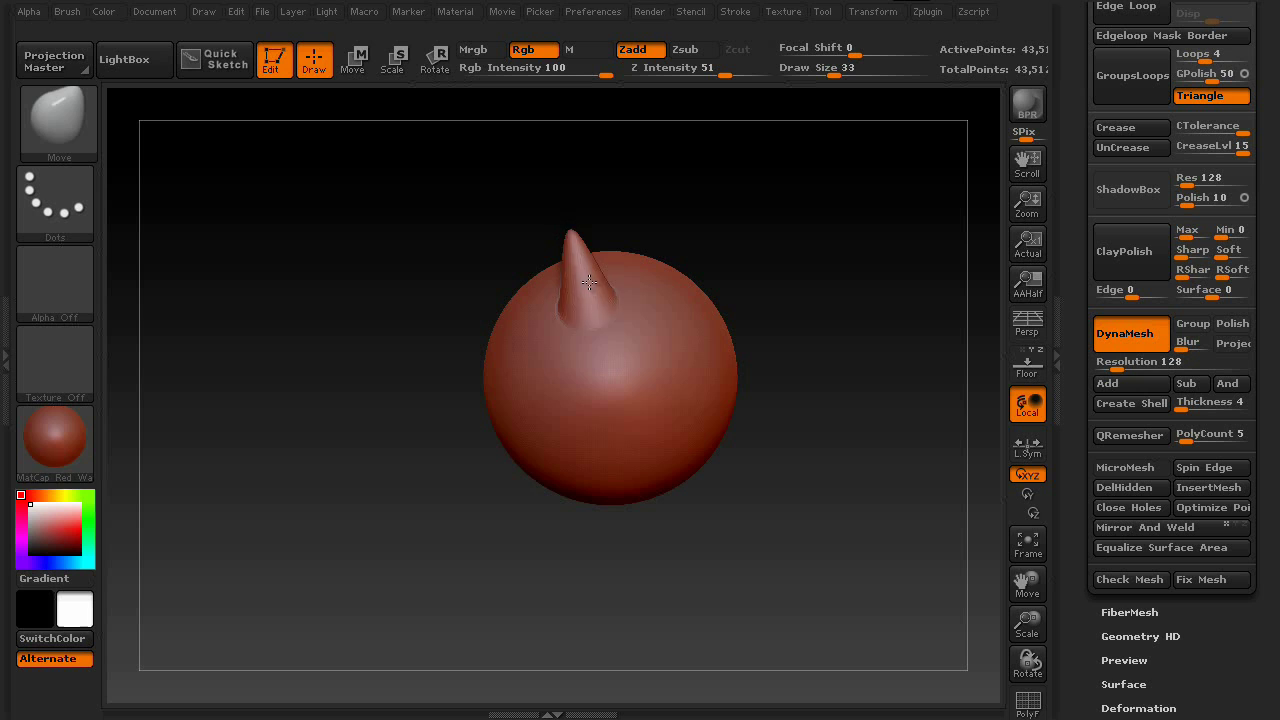
key("ctrl+z")
key("ctrl+z")
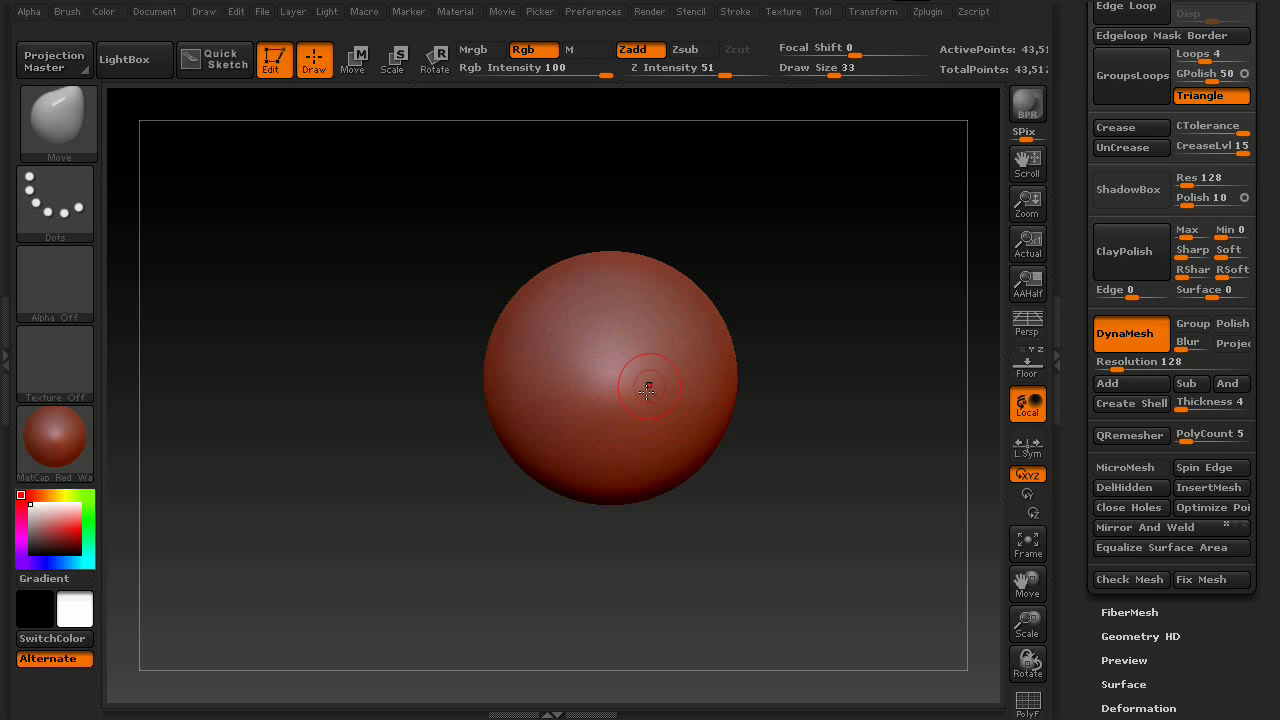
Clip the sphere with an overlapping ClipCircle circle and examine the clipped mesh from several sides with PolyFrame temporarily shown.
key("ctrl+shift")
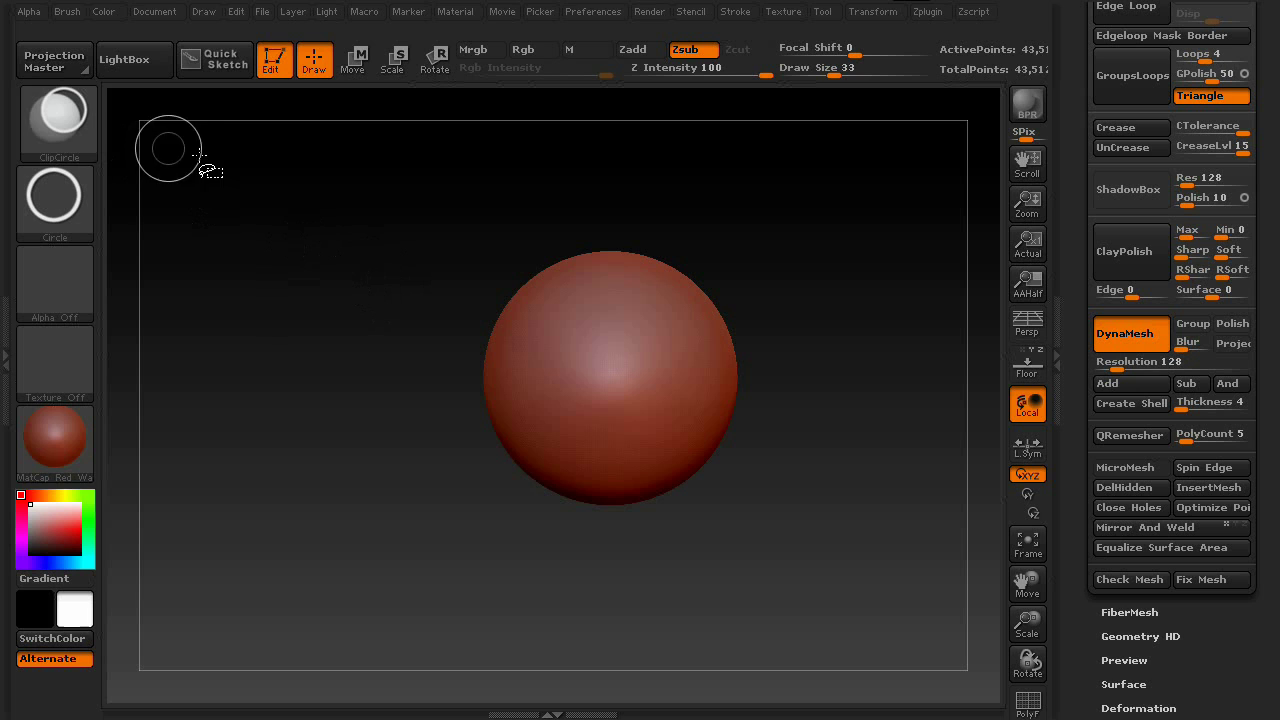
mouse_move(458, 352)
left_mouse_down()
mouse_move(510, 510)
mouse_move(697, 557)
mouse_move(609, 534)
mouse_move(607, 507)
mouse_move(620, 560)
mouse_move(623, 509)
left_mouse_up()
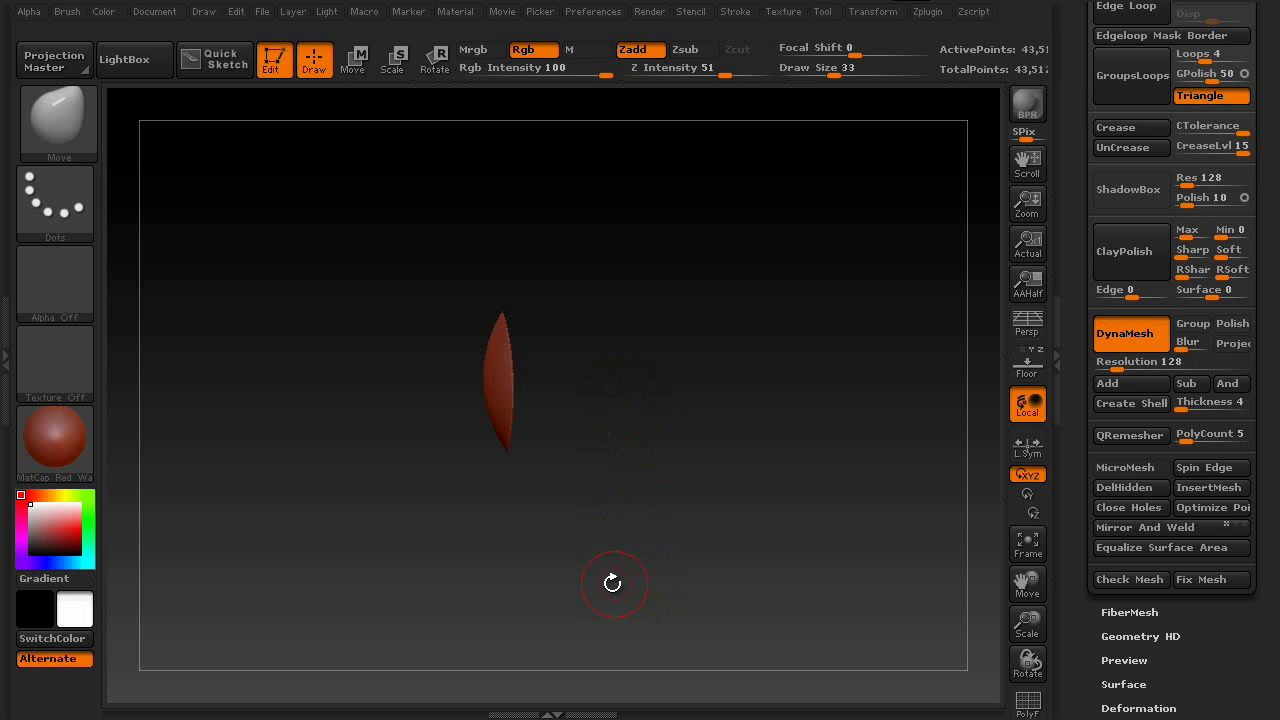
left_click_drag(612, 583, 745, 541)
left_click(1026, 706)
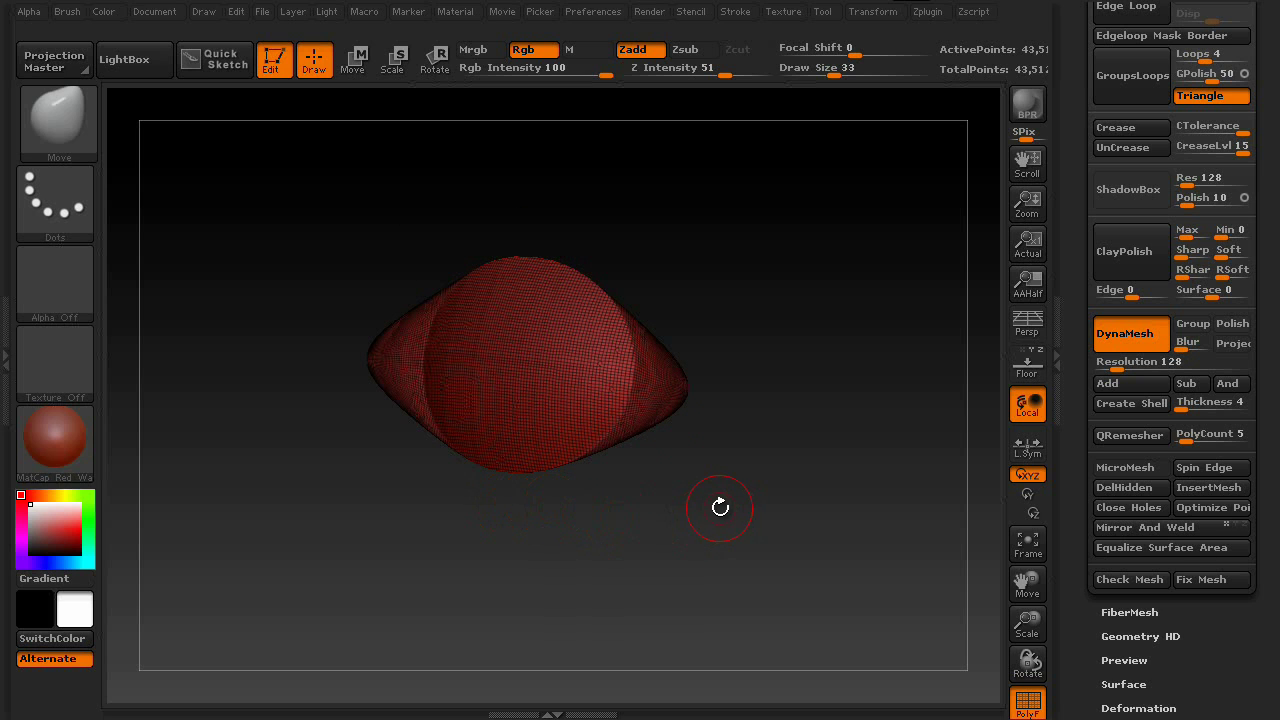
left_click_drag(796, 510, 743, 463)
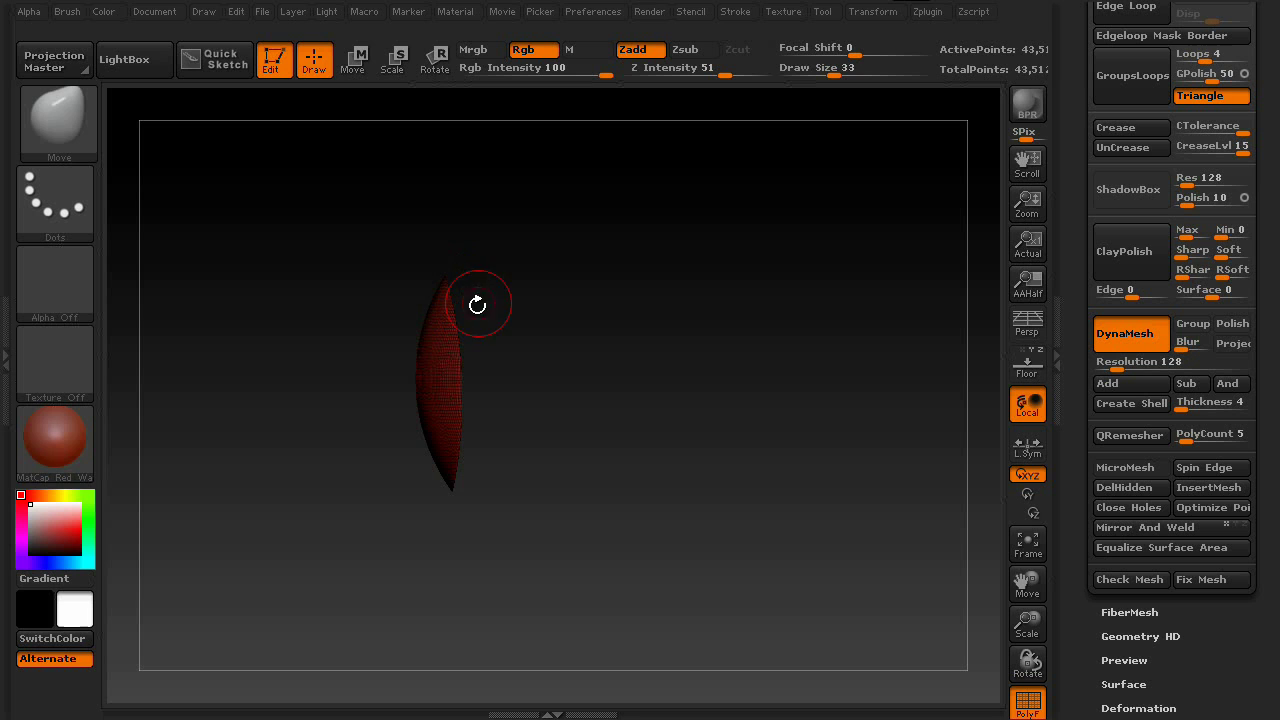
left_click_drag(549, 407, 724, 500)
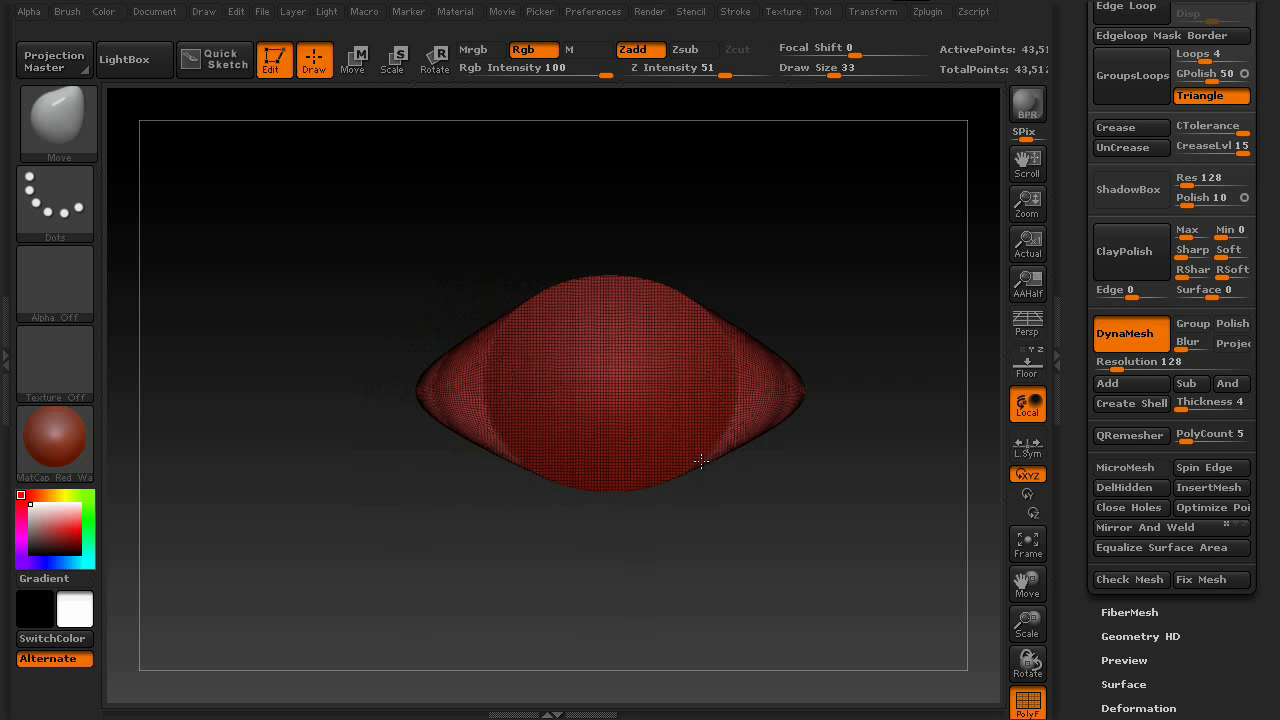
left_click_drag(823, 523, 637, 537)
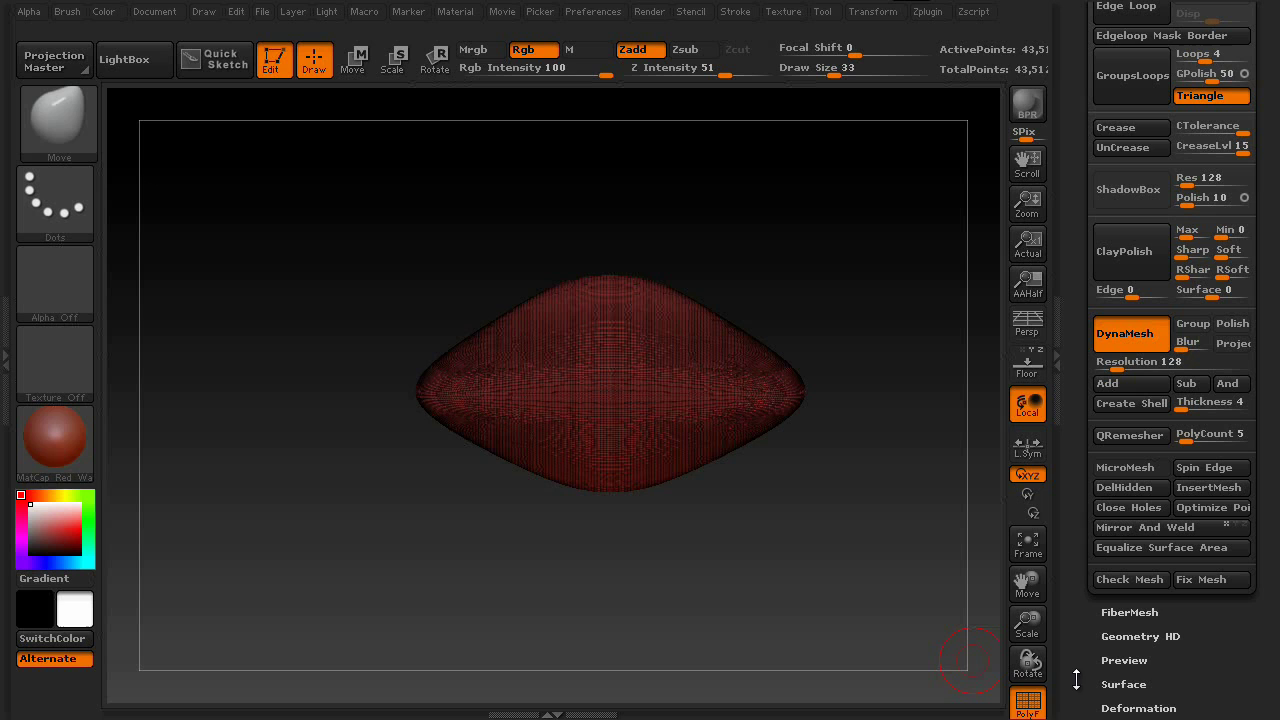
left_click(1028, 703)
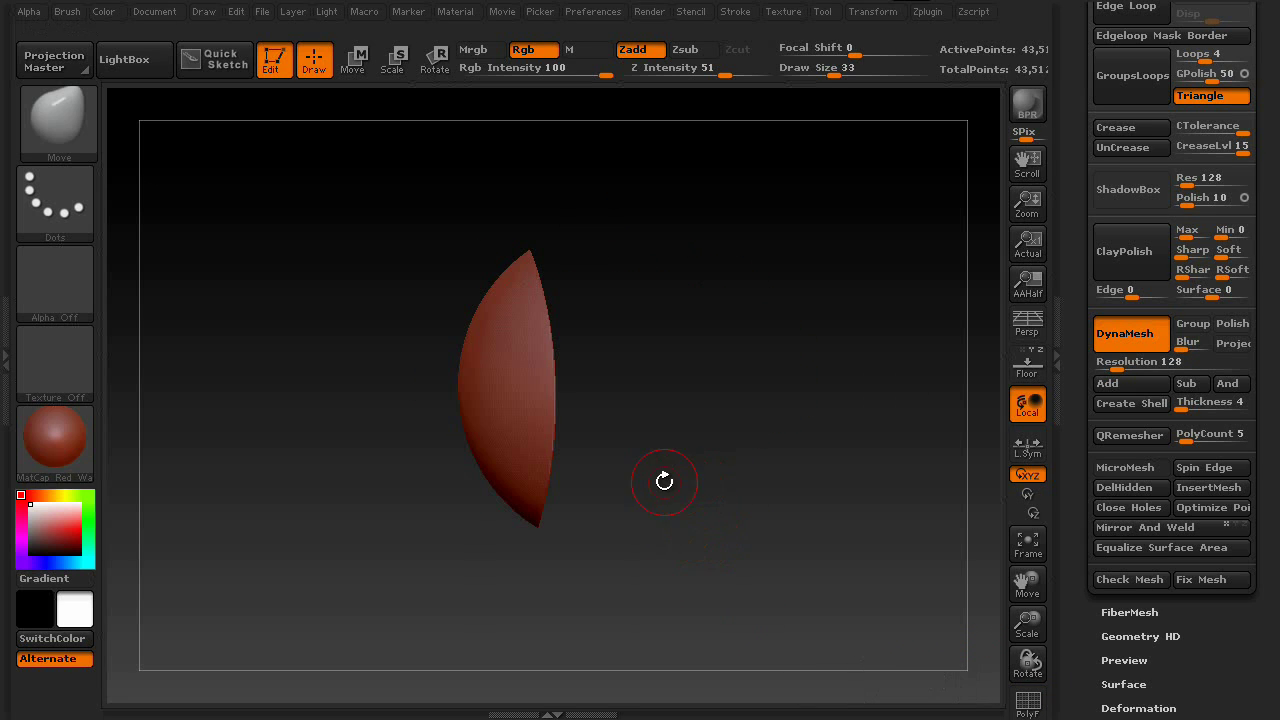
Pull long symmetrical spikes outward from the clipped shape's rim with the Move brush, in a straight front view.
left_click_drag(664, 481, 666, 437, "shift")
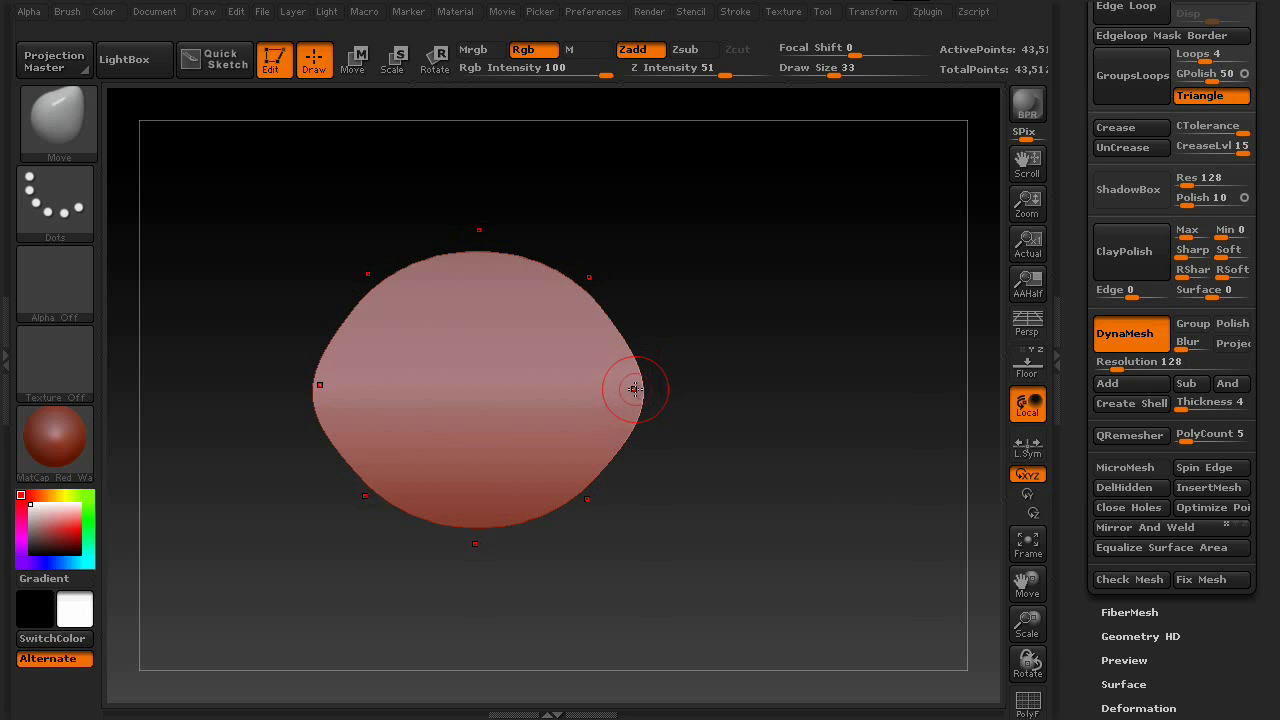
mouse_move(637, 386)
left_mouse_down()
mouse_move(898, 376)
mouse_move(888, 386)
left_mouse_up()
mouse_move(709, 460)
left_mouse_down()
mouse_move(737, 490)
mouse_move(920, 498)
mouse_move(710, 485)
left_mouse_up()
Unclip the spiked mesh to restore its curved volume and examine the spikes from the side and front.
key("ctrl")
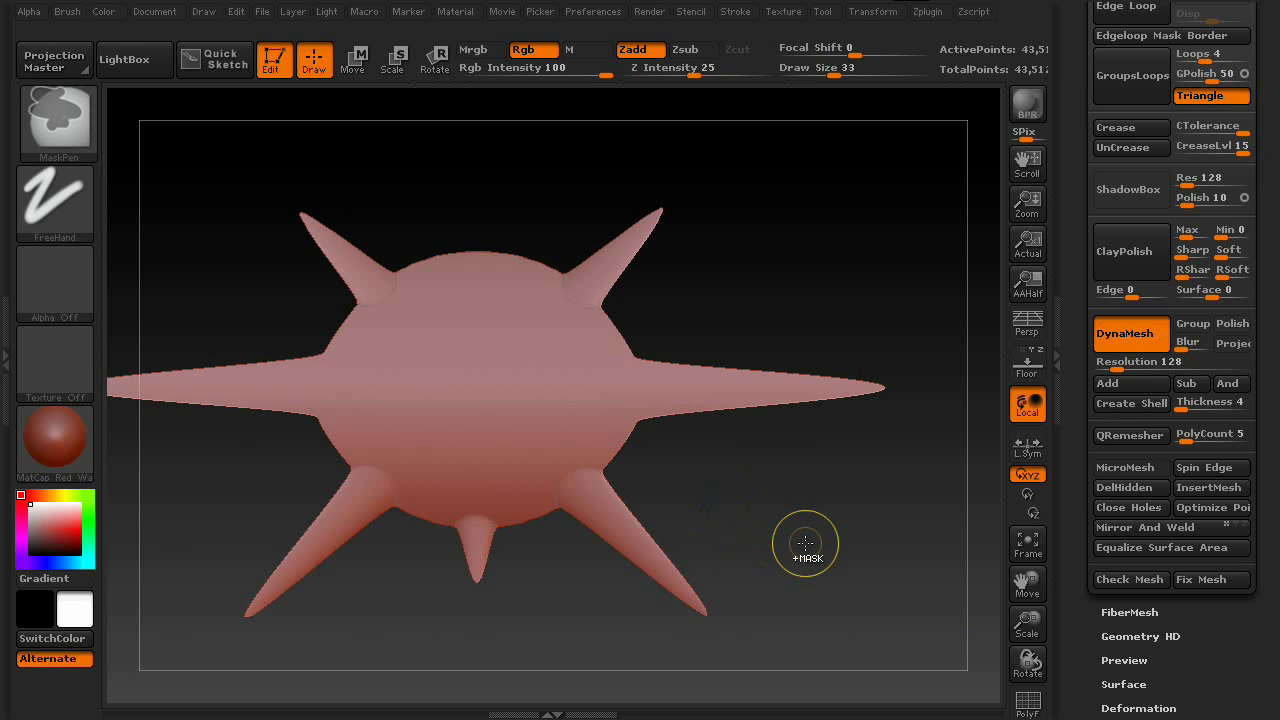
key("ctrl+space")
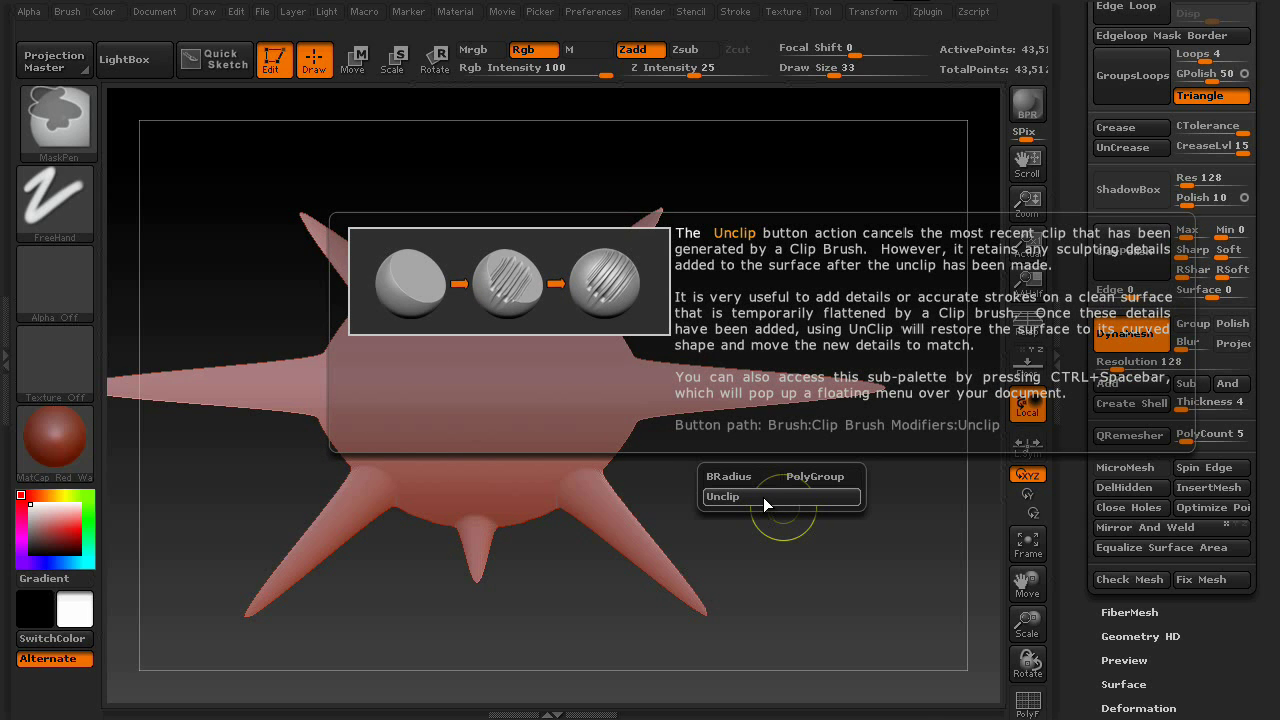
key("ctrl+space")
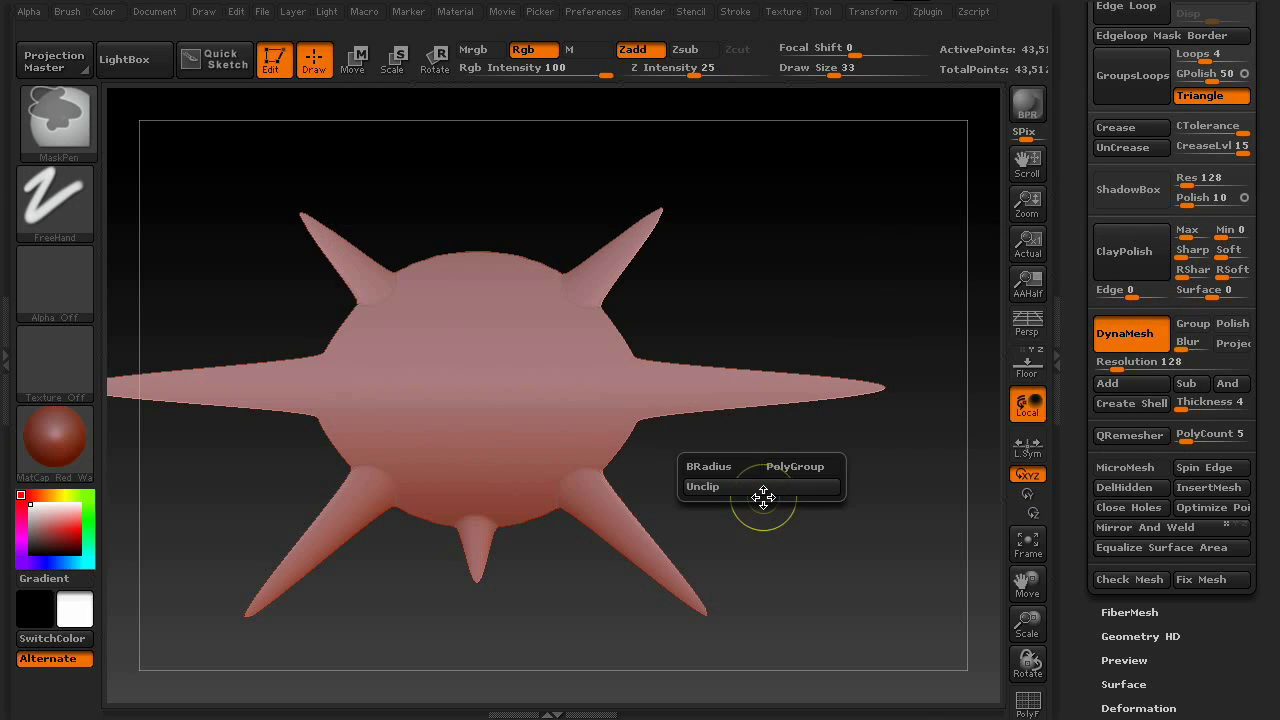
left_click(767, 488)
left_click_drag(771, 514, 509, 484)
key("space")
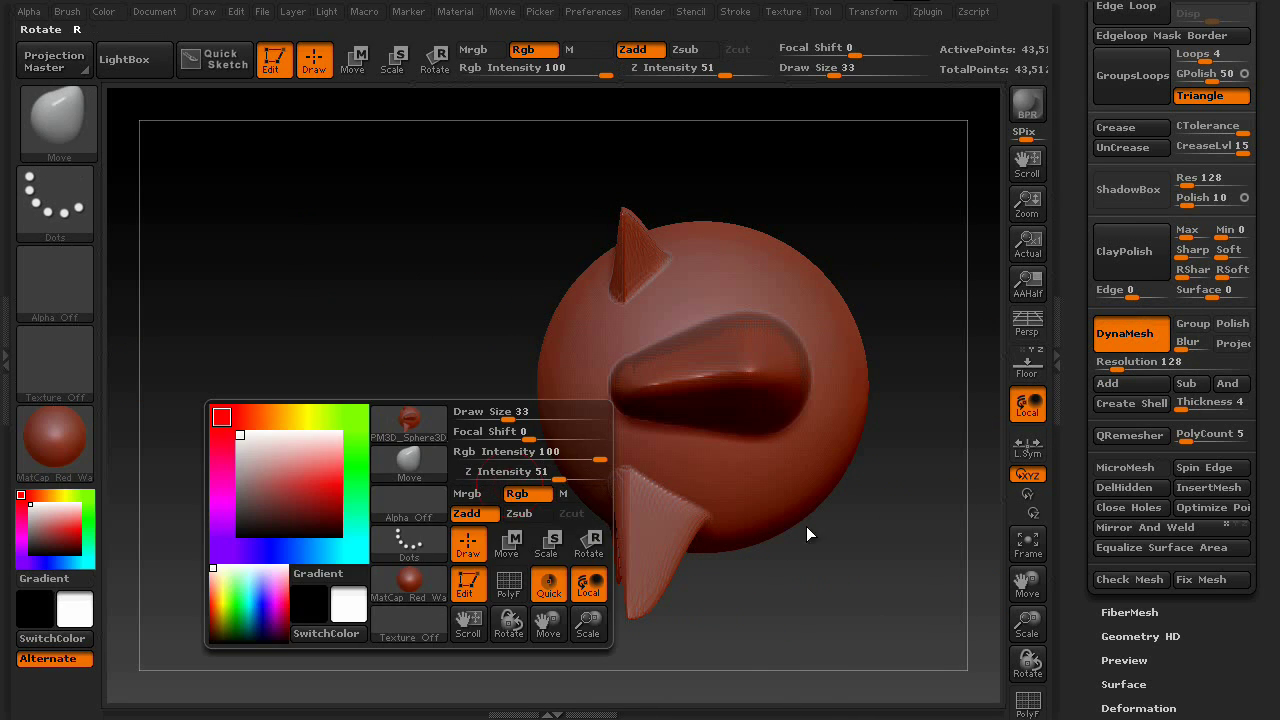
left_click_drag(846, 568, 716, 311)
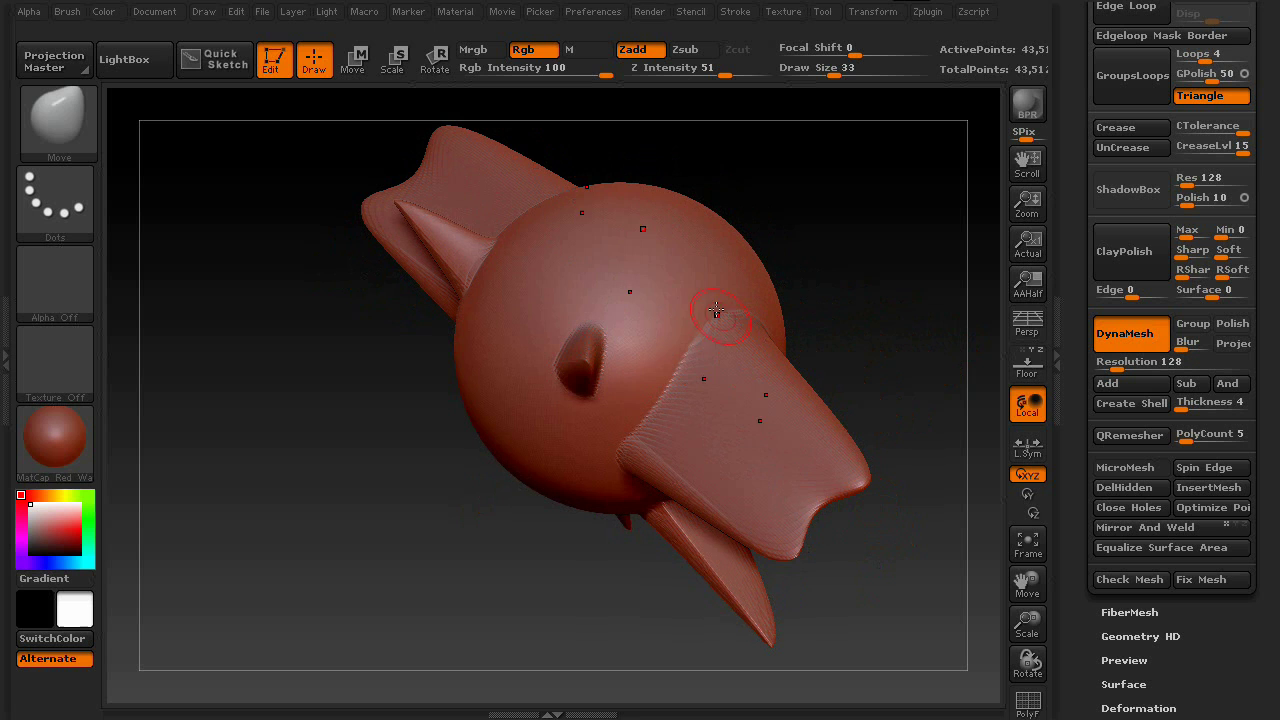
left_click_drag(854, 330, 855, 436)
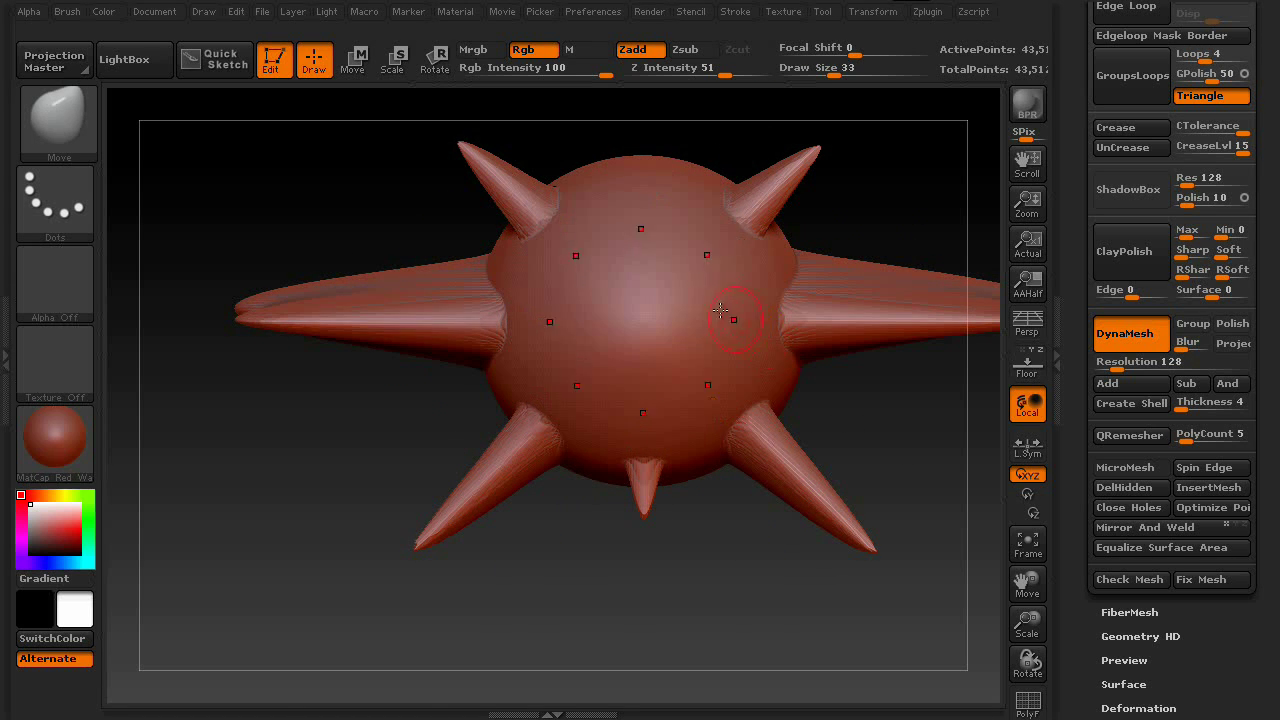
Mask a round area at the centre of the sphere's front and pull small bumps around the mask's edge.
mouse_move(720, 312)
left_mouse_down("ctrl")
mouse_move(660, 250)
mouse_move(634, 340)
left_mouse_up("ctrl")
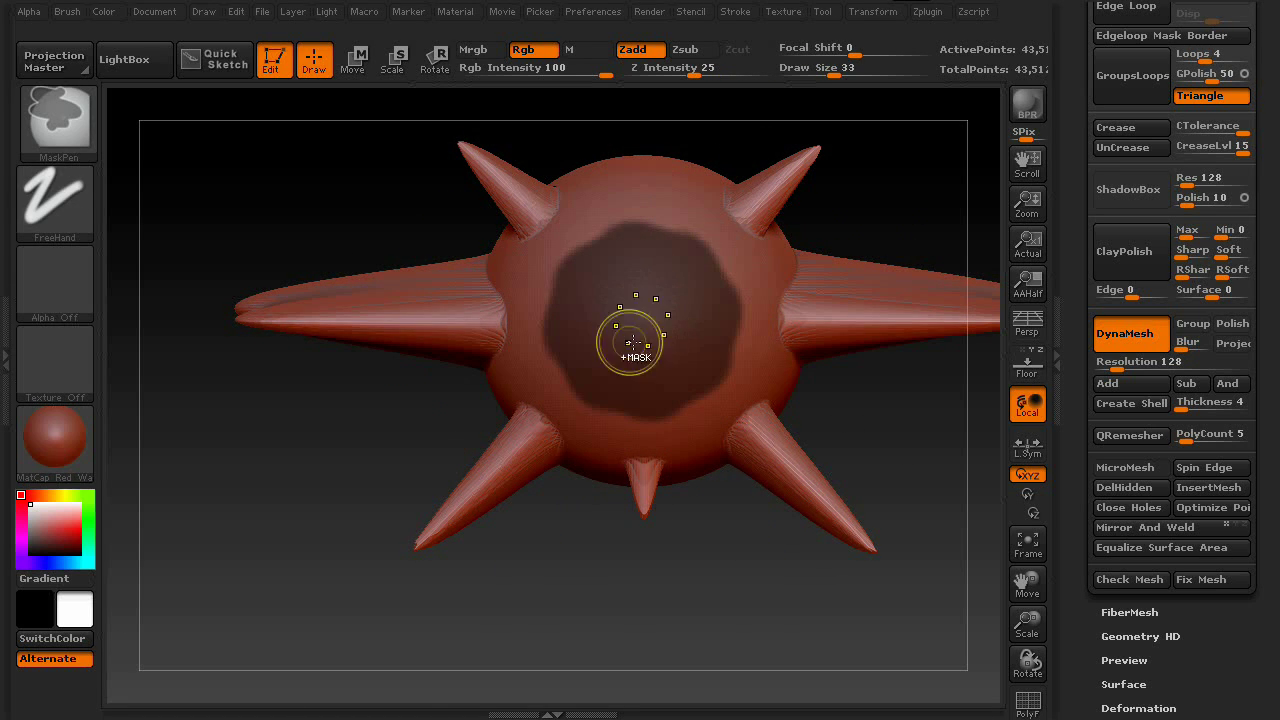
left_click_drag(708, 225, 737, 261)
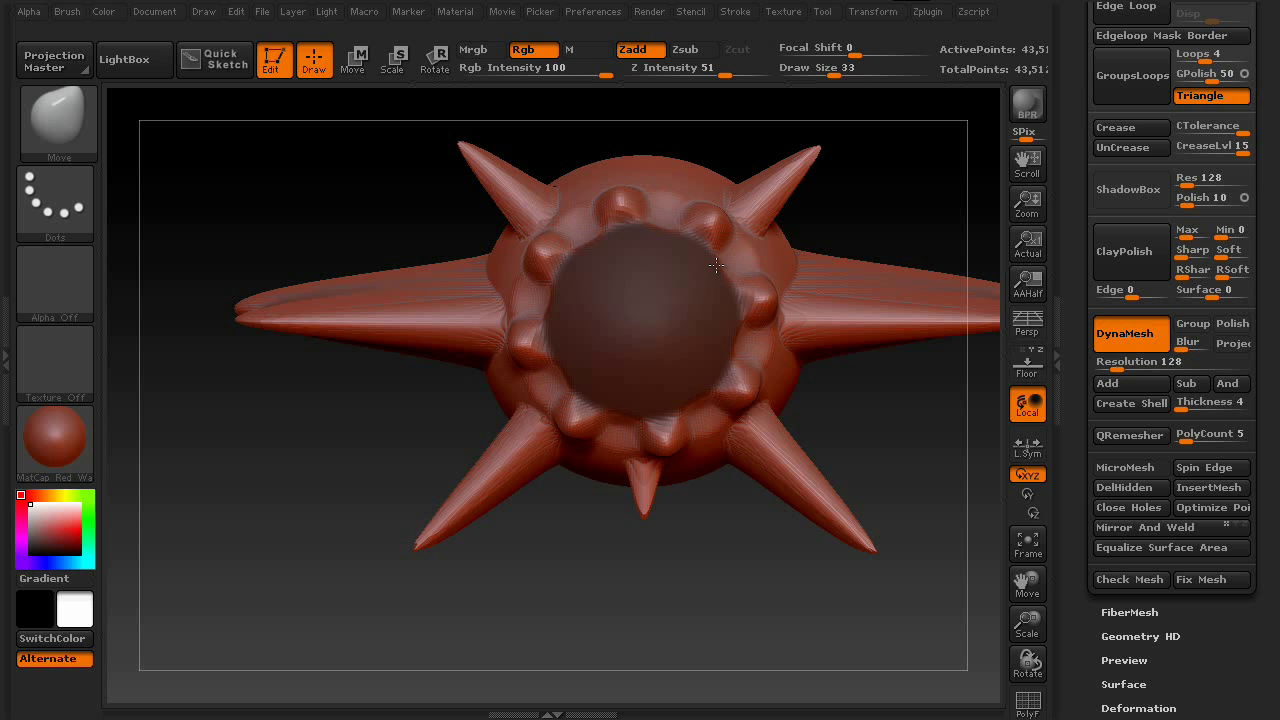
left_click_drag(927, 477, 876, 452)
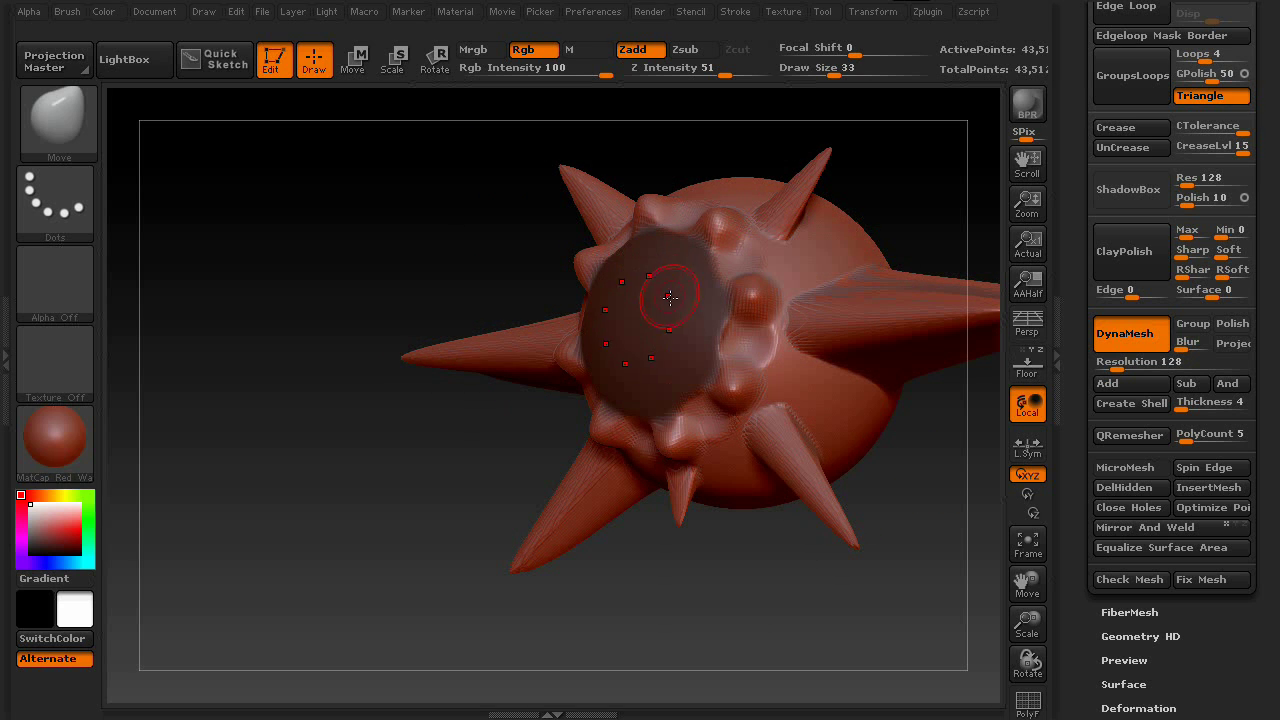
left_click_drag(339, 443, 394, 451)
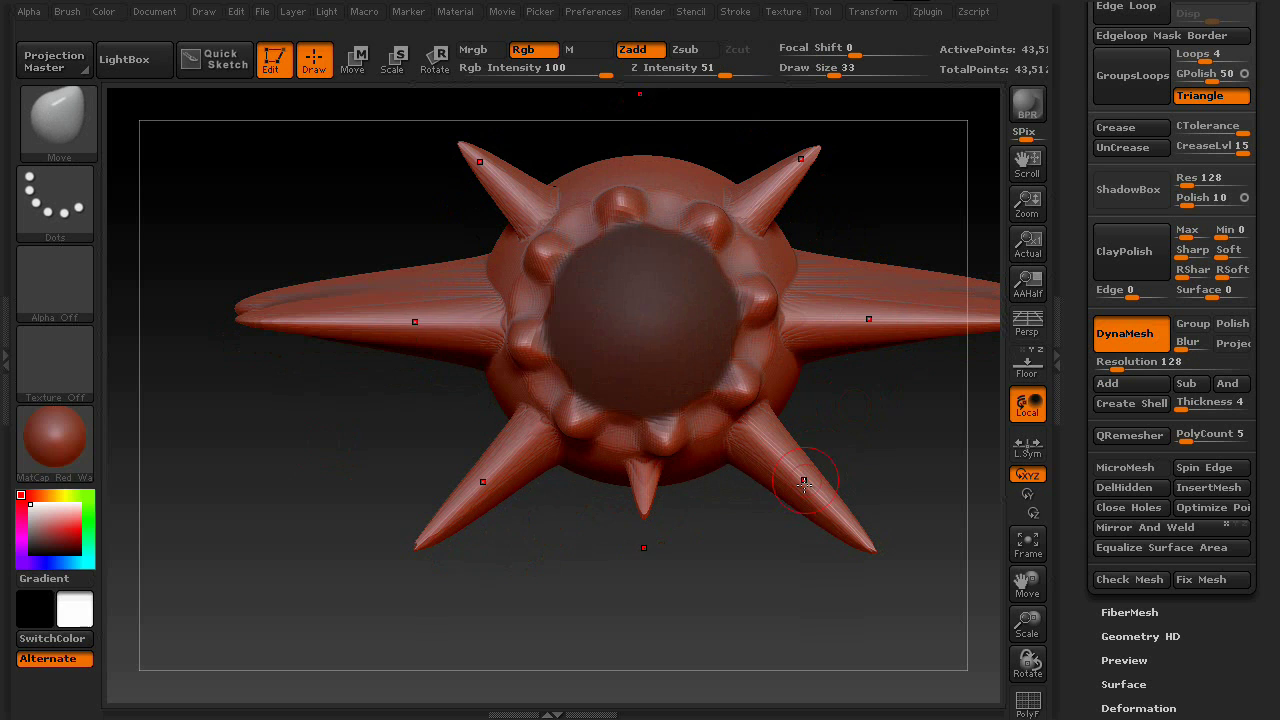
left_click_drag(714, 583, 725, 293)
left_click_drag(480, 548, 802, 599)
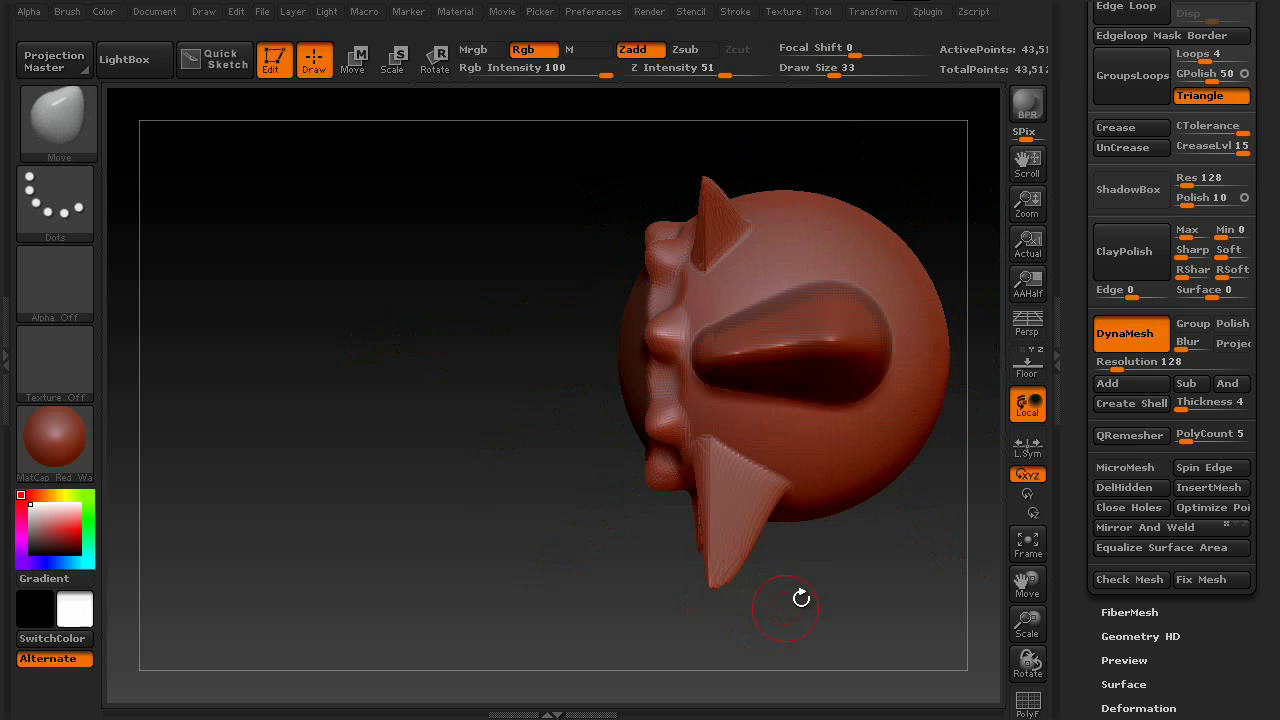
Clip the plain sphere with a circle drawn outward from its centre using the ClipCircleCenter brush, and undo the clip.
mouse_move(882, 579)
left_mouse_down()
mouse_move(760, 570)
mouse_move(698, 430)
mouse_move(749, 349)
mouse_move(734, 397)
left_mouse_up()
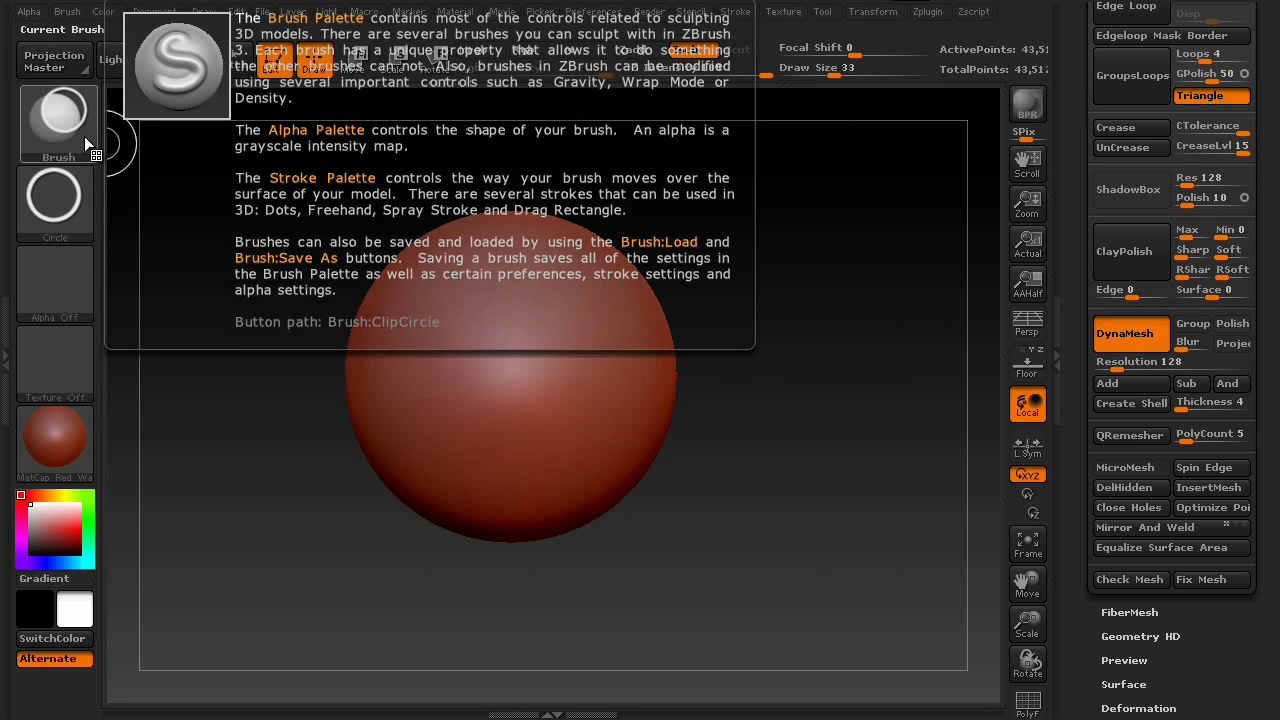
left_click(84, 136)
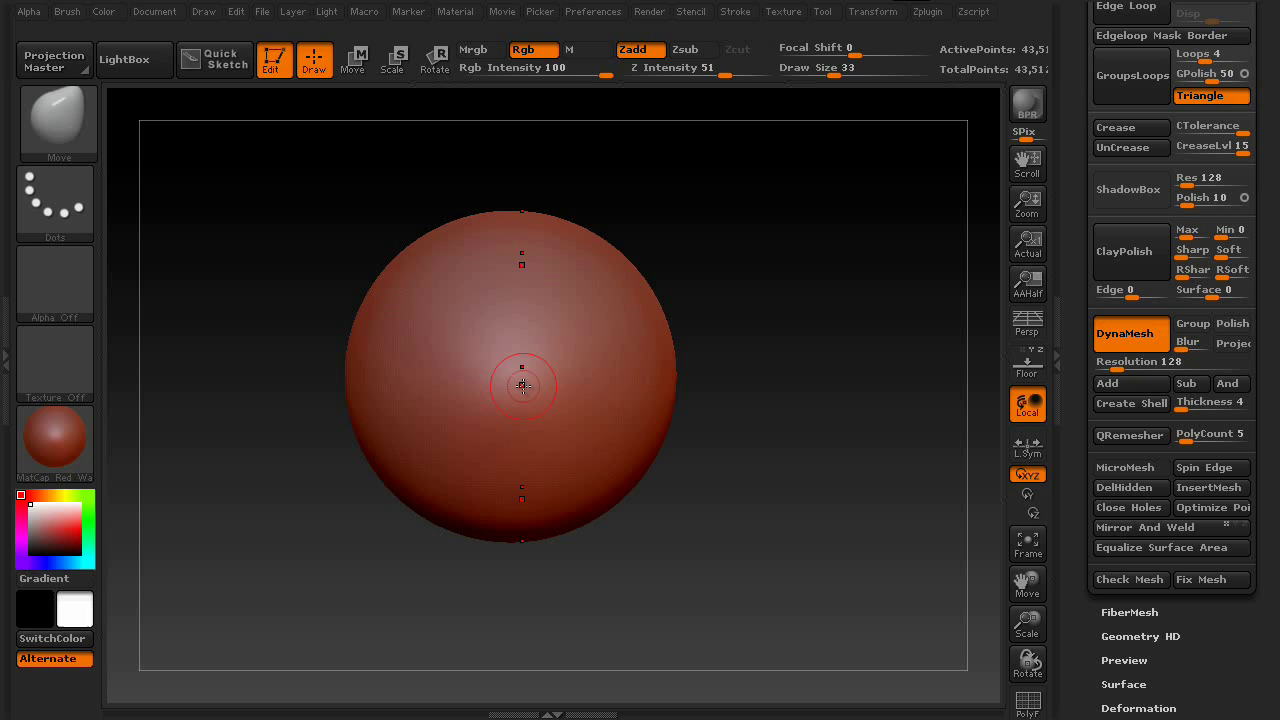
left_click_drag(822, 420, 750, 423)
key("ctrl")
key("shift")
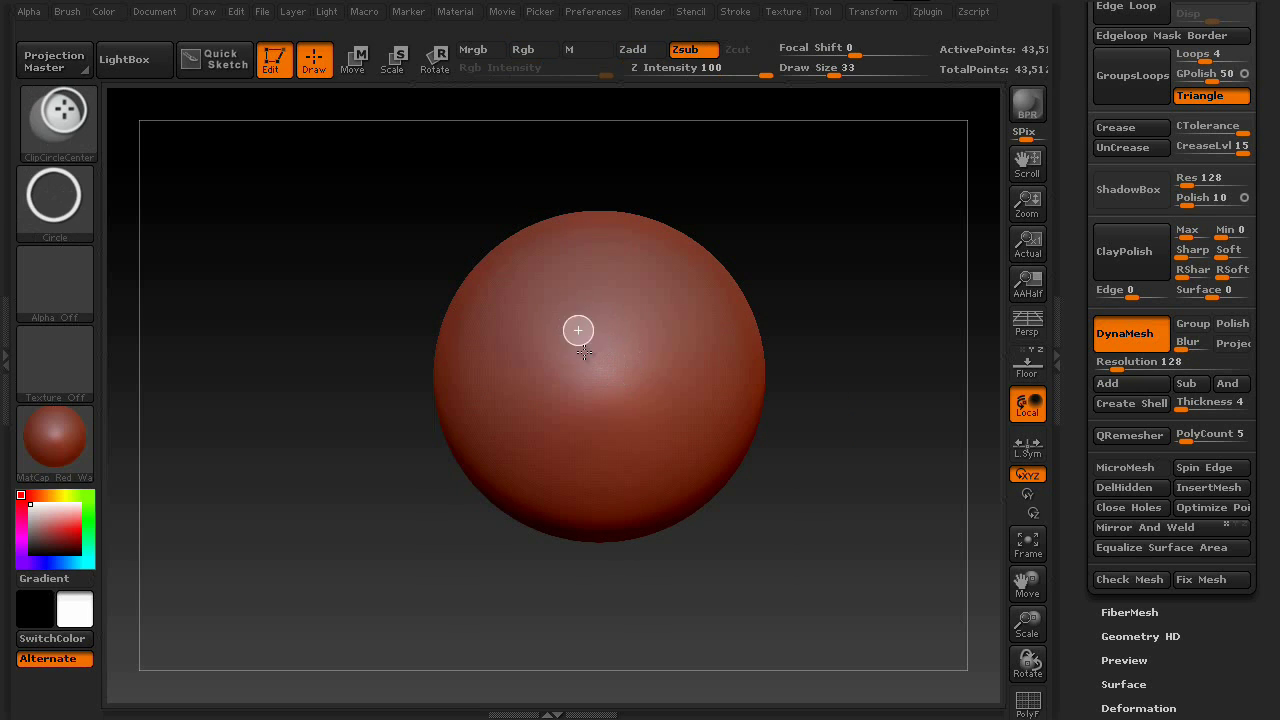
mouse_move(577, 329)
left_mouse_down("ctrl+shift")
mouse_move(663, 437)
mouse_move(669, 489)
mouse_move(660, 467)
mouse_move(683, 483)
mouse_move(629, 460)
mouse_move(674, 466)
mouse_move(581, 451)
mouse_move(769, 440)
mouse_move(217, 331)
mouse_move(613, 458)
mouse_move(663, 437)
mouse_move(674, 460)
mouse_move(654, 454)
mouse_move(681, 482)
mouse_move(615, 416)
mouse_move(676, 491)
mouse_move(657, 508)
mouse_move(640, 471)
mouse_move(672, 485)
left_mouse_up("ctrl+shift")
key("space")
left_click_drag(550, 538, 617, 540)
key("ctrl+z")
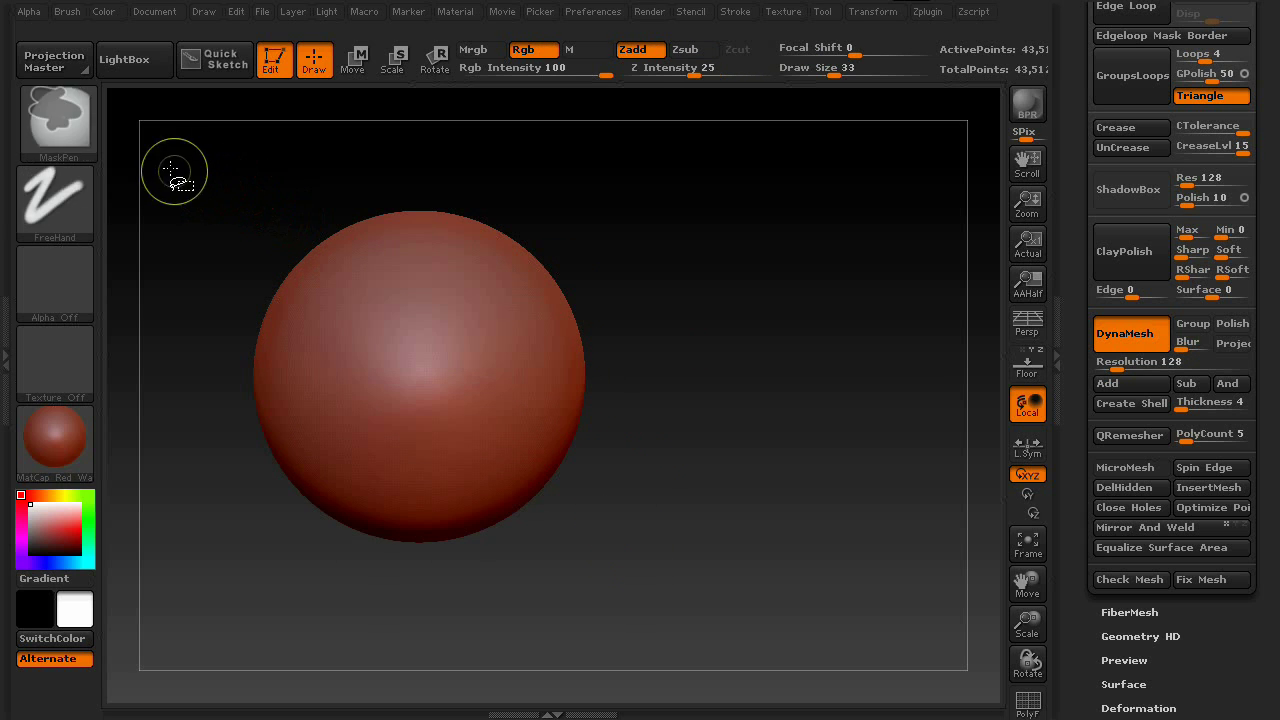
Select ClipCurve as the active selection brush and accept the note about using it.
left_click(60, 123, "ctrl+shift")
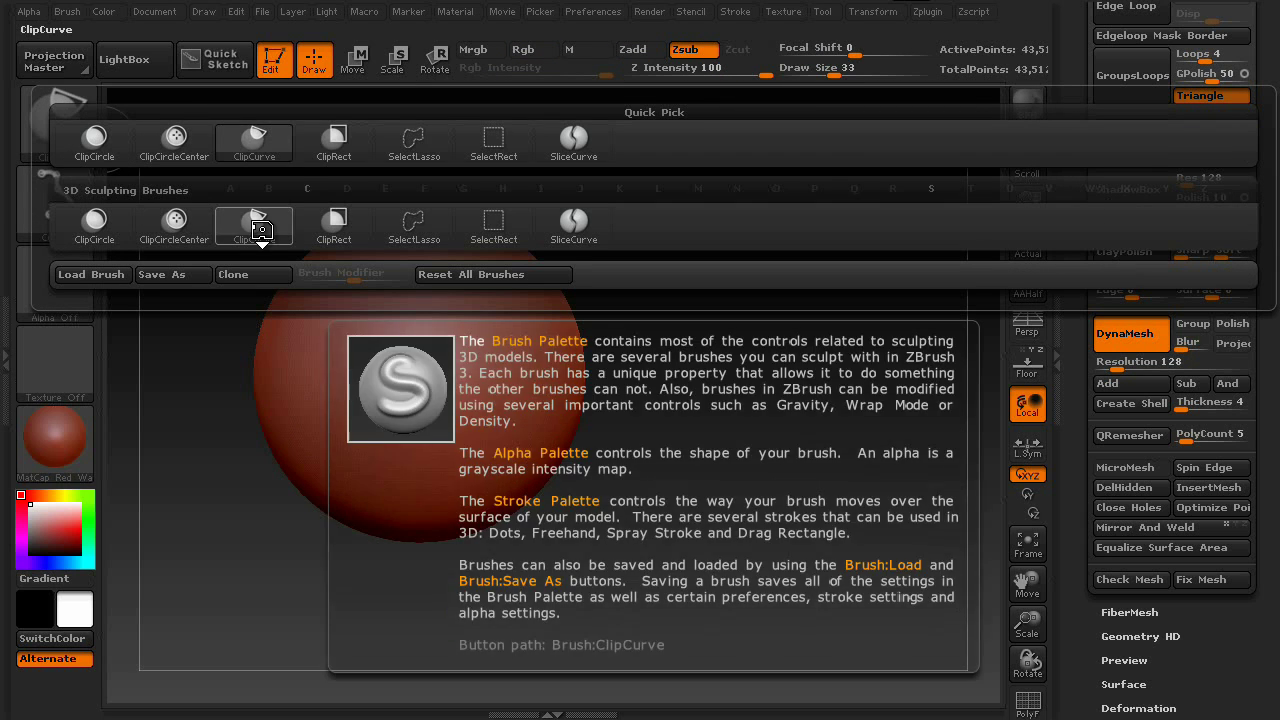
left_click(256, 228)
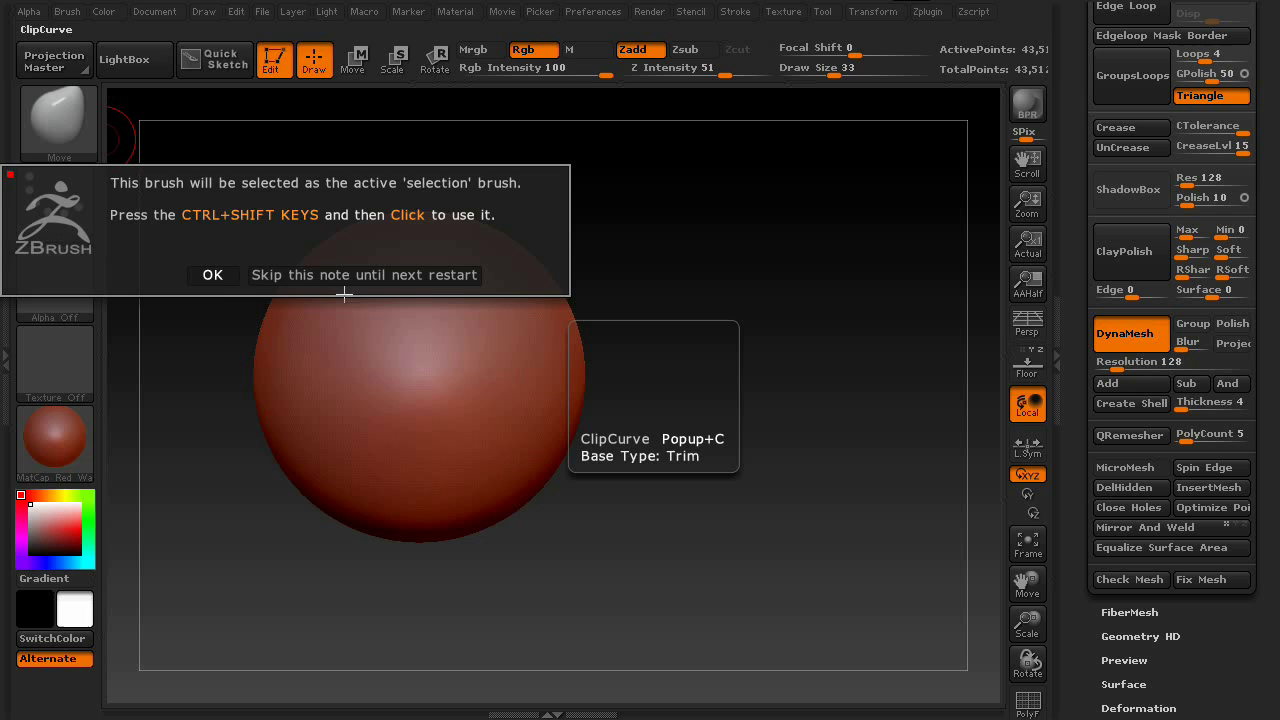
left_click(213, 275)
Clip the sphere along a zigzag curve through its left half using ClipCurve, inspect the cut, and undo the clip.
left_click_drag(704, 437, 791, 429, "alt")
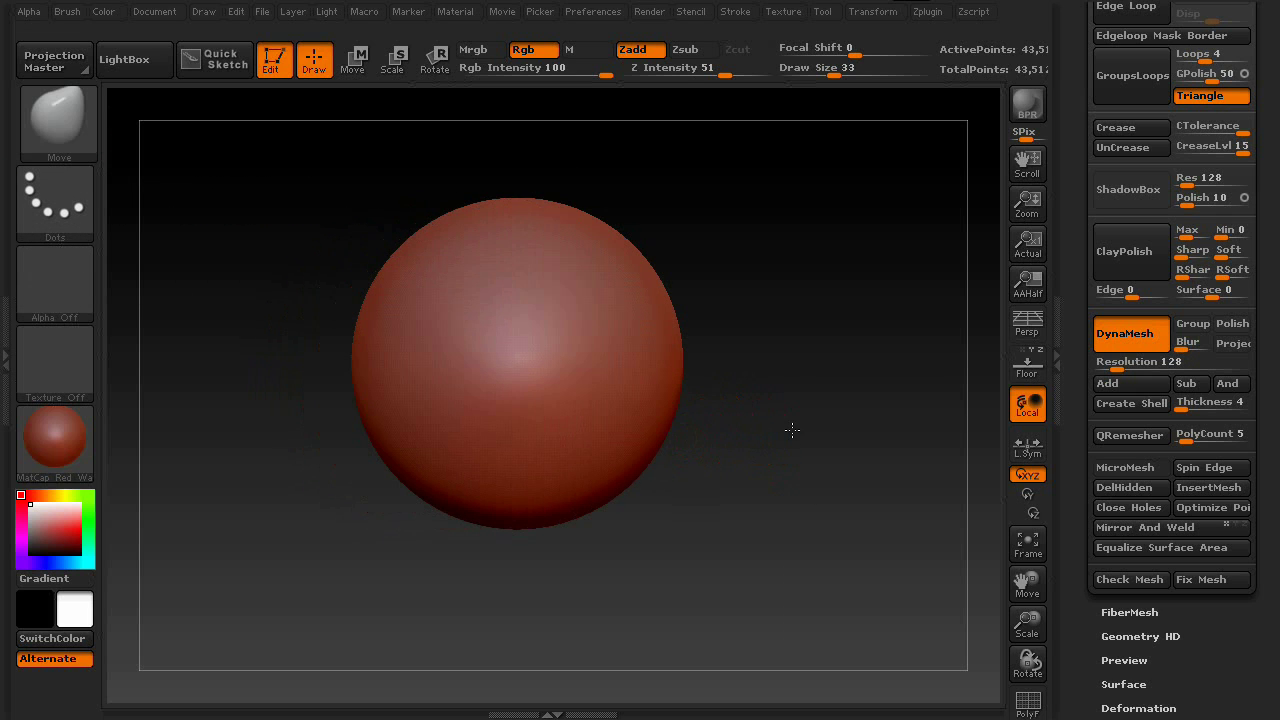
key("ctrl+shift")
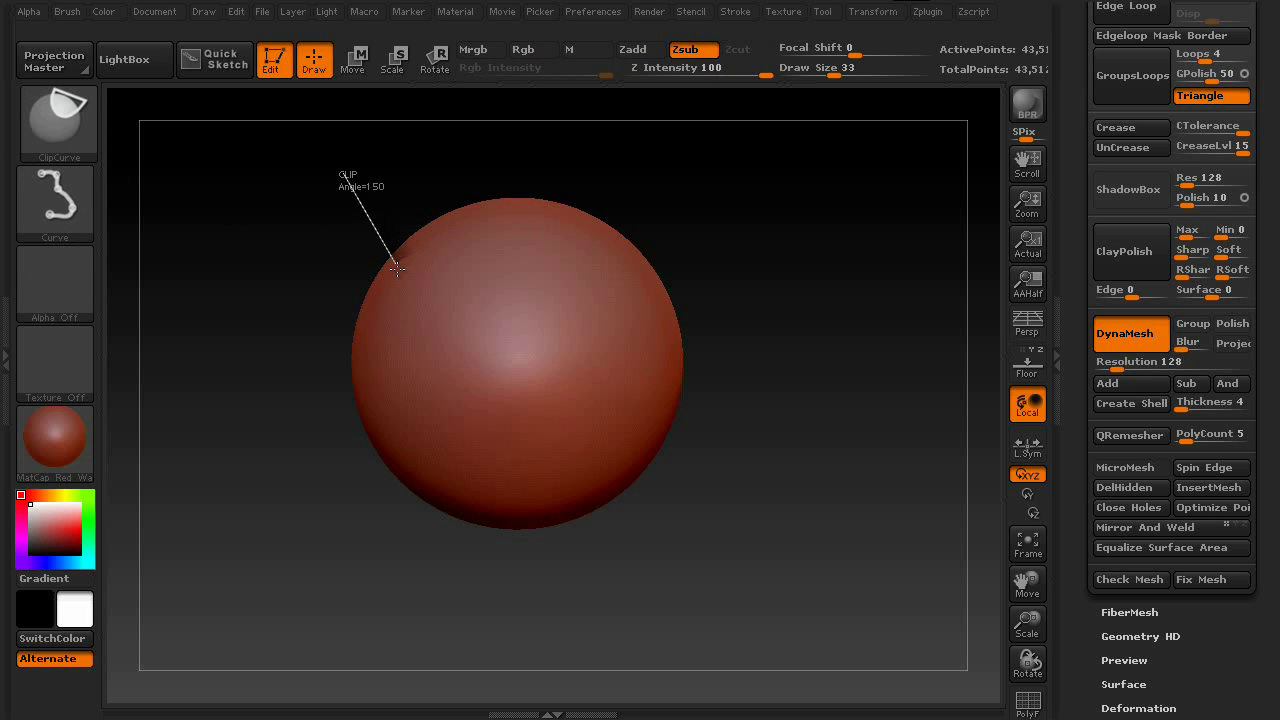
left_click_drag(487, 381, 422, 283, "ctrl+shift")
left_click_drag(496, 302, 475, 343, "ctrl+shift")
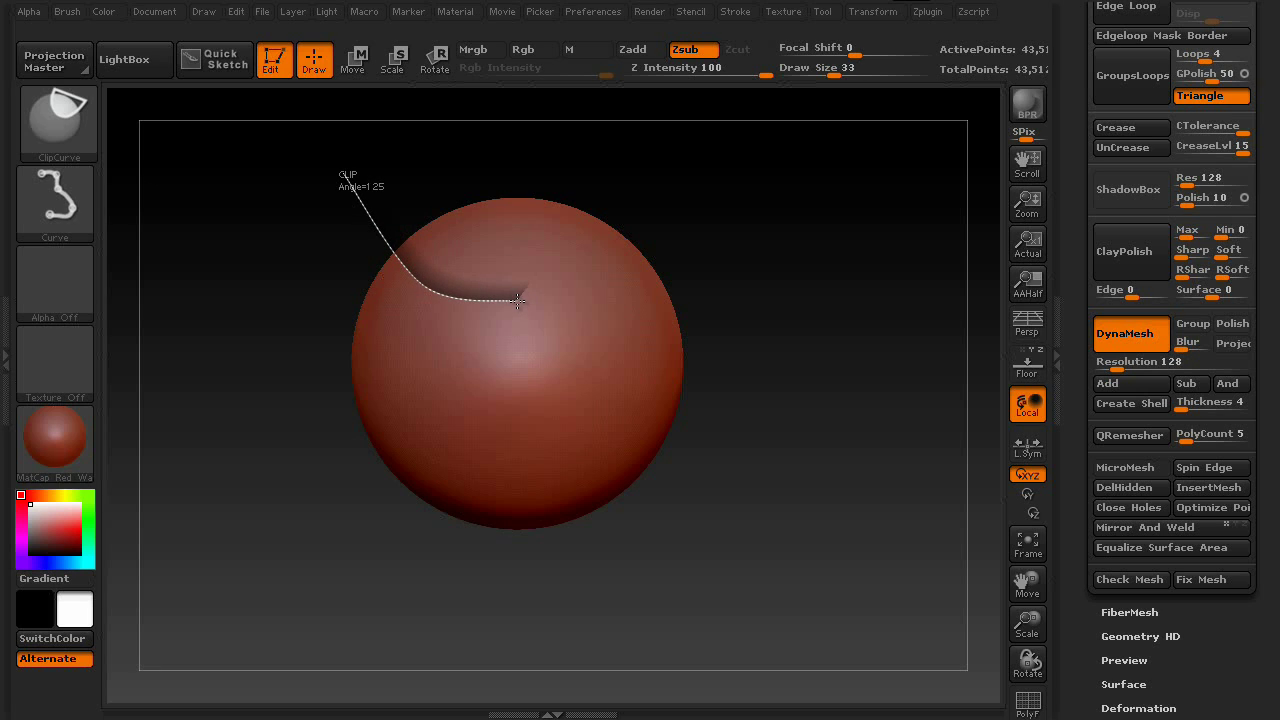
left_click_drag(478, 228, 515, 377, "ctrl+shift")
left_click_drag(583, 270, 528, 346, "ctrl+shift")
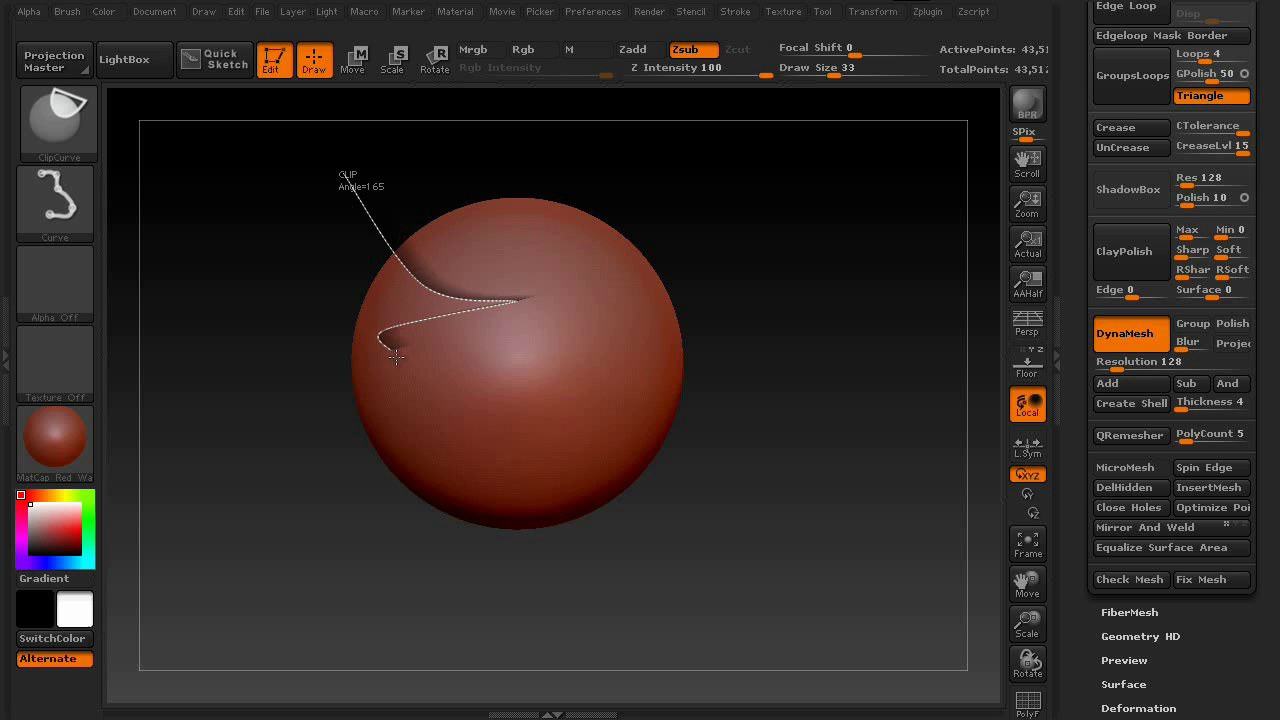
left_click_drag(396, 358, 307, 500, "ctrl+shift")
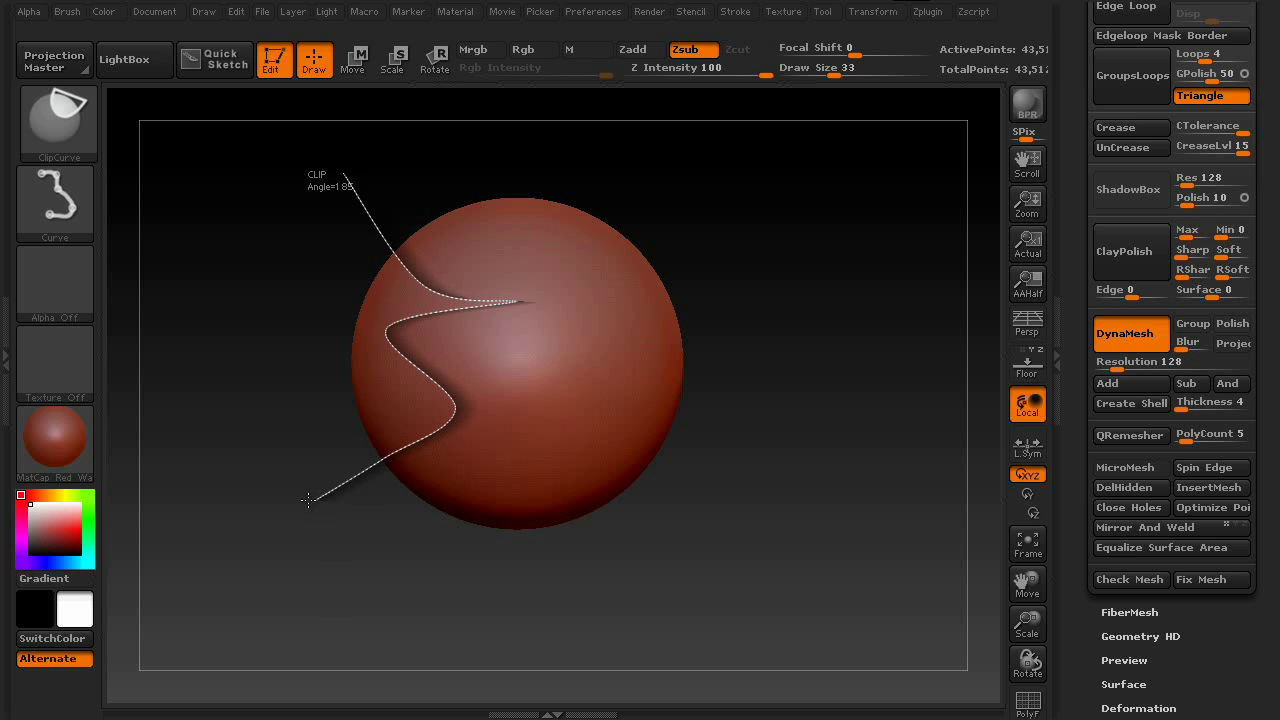
mouse_move(408, 549)
left_mouse_down()
mouse_move(666, 309)
mouse_move(677, 331)
mouse_move(722, 277)
mouse_move(789, 260)
mouse_move(677, 260)
mouse_move(375, 302)
left_mouse_up()
mouse_move(663, 414)
left_mouse_down()
mouse_move(654, 466)
mouse_move(674, 340)
mouse_move(671, 380)
left_mouse_up()
key("ctrl+z")
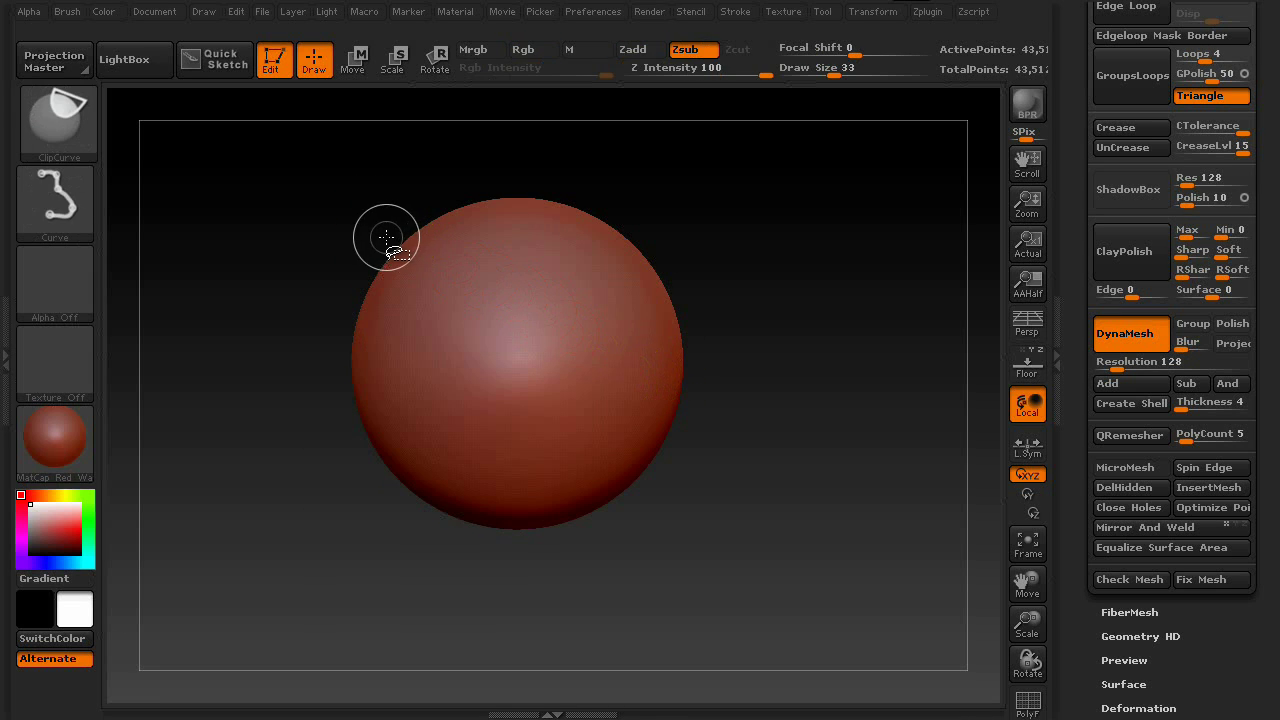
Clip the upper part of the sphere along a U-shaped curve, inspect the cut, and undo the clip.
mouse_move(350, 238)
left_mouse_down("ctrl+shift")
mouse_move(443, 309)
mouse_move(467, 355)
mouse_move(590, 345)
mouse_move(629, 262)
left_mouse_up("ctrl+shift")
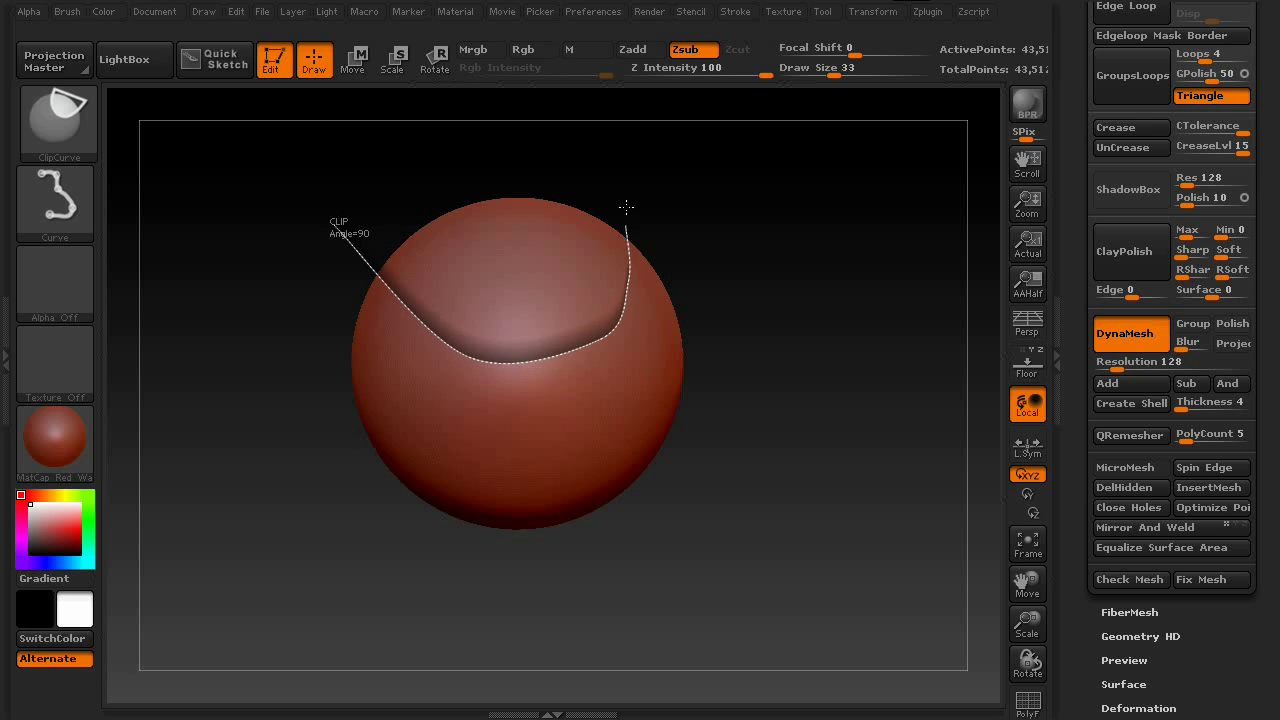
left_click_drag(626, 207, 648, 178, "ctrl+shift")
left_click_drag(766, 346, 808, 521)
key("ctrl+z")
Clip the sphere with a tall rectangle drawn around its centre using the ClipRect brush, and undo the clip.
left_click(51, 111, "ctrl+shift")
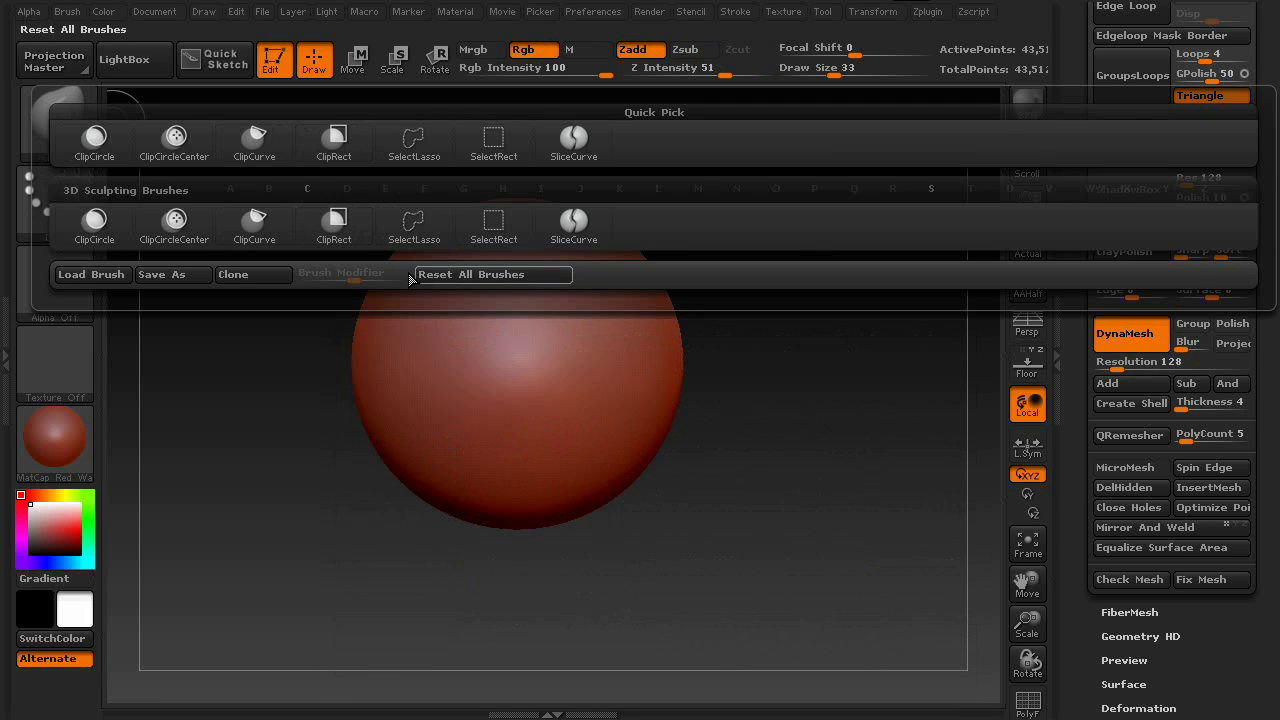
left_click(334, 224)
left_click(258, 272)
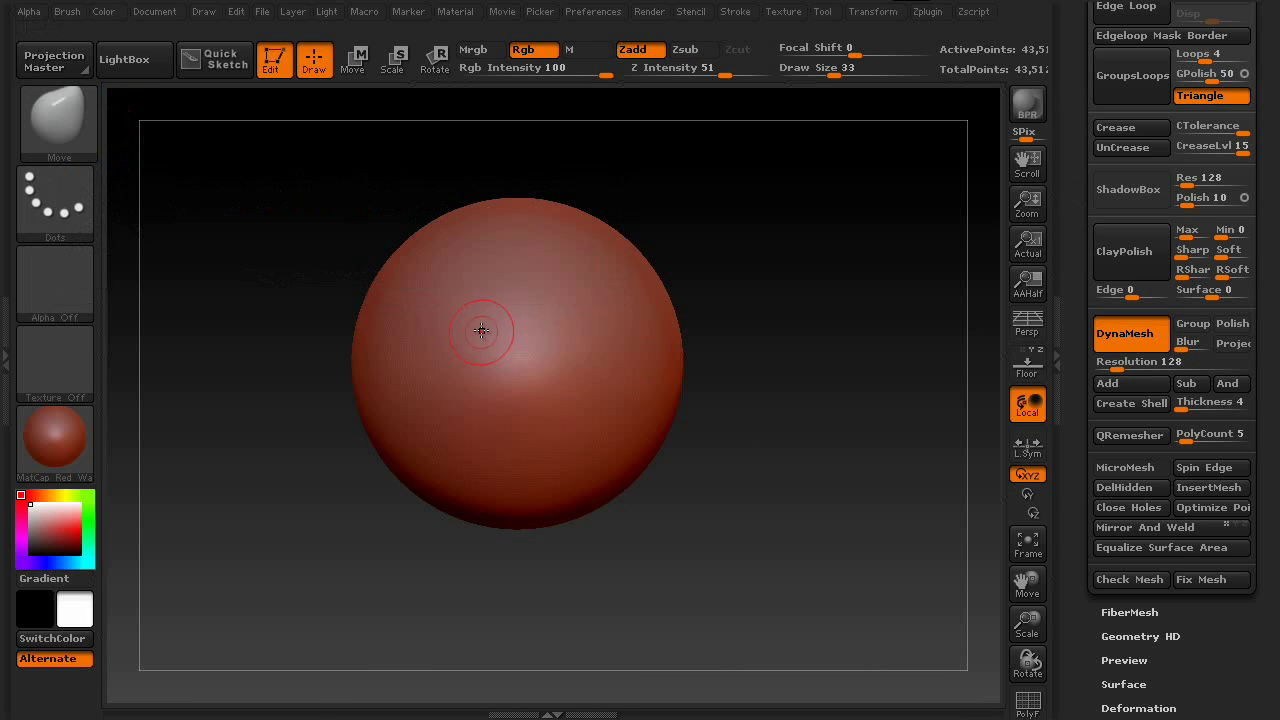
left_click_drag(455, 257, 576, 442, "ctrl+shift")
mouse_move(651, 477)
left_mouse_down()
mouse_move(640, 475)
mouse_move(729, 469)
left_mouse_up()
key("ctrl+z")
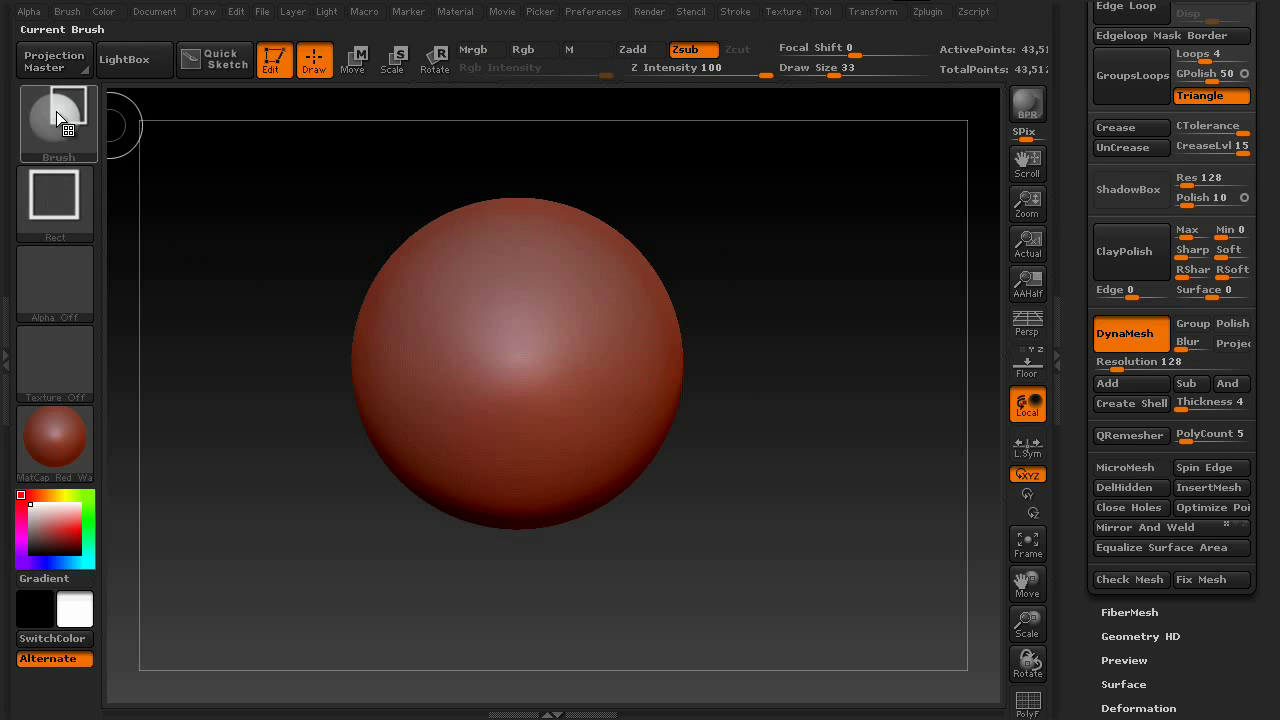
Reselect the ClipCurve brush and clip off the sphere's top along a smooth curve dipping to its centre.
left_click(56, 113)
left_click(256, 222)
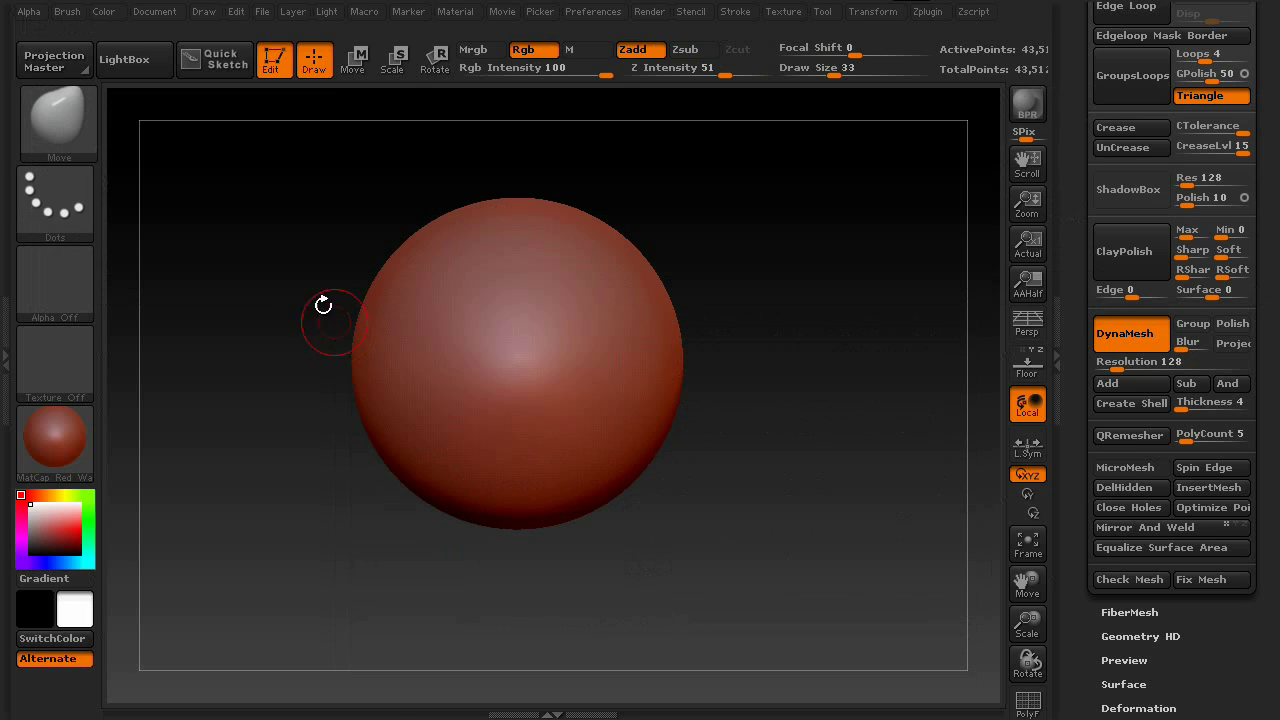
key("ctrl+shift")
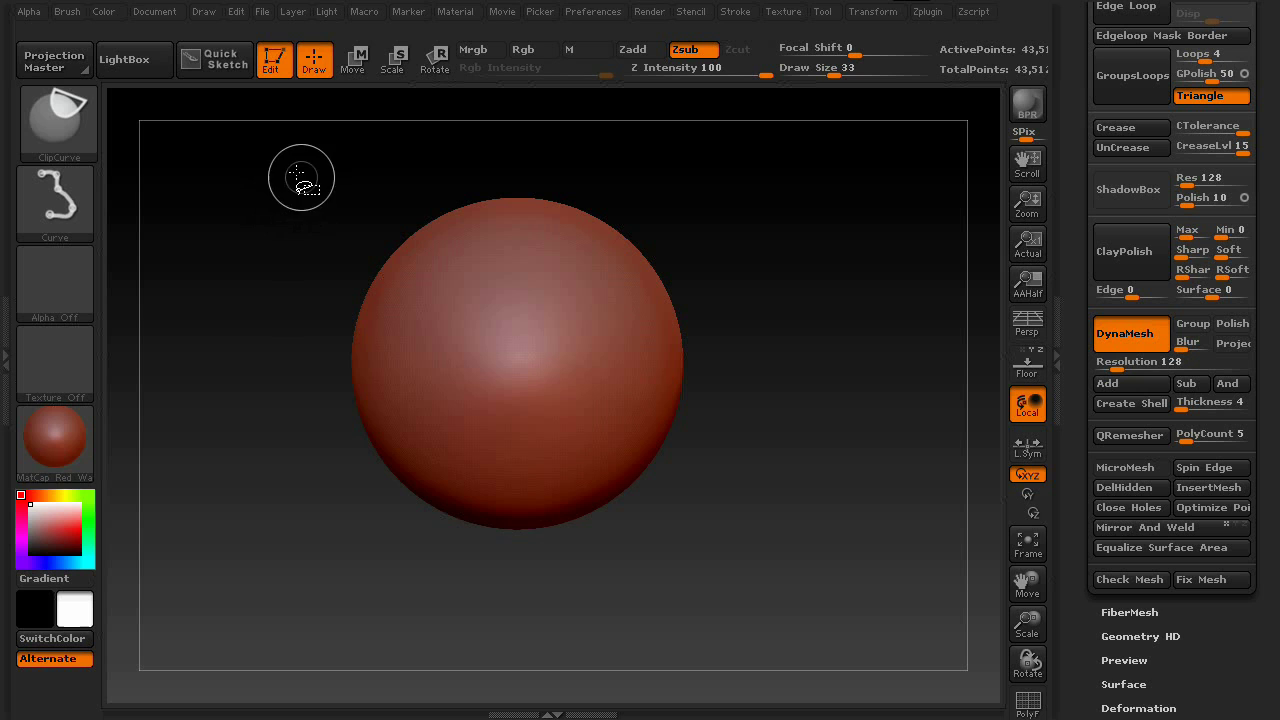
mouse_move(290, 166)
left_mouse_down("ctrl+shift")
mouse_move(498, 334)
mouse_move(772, 236)
mouse_move(826, 373)
mouse_move(791, 297)
mouse_move(486, 308)
left_mouse_up("ctrl+shift")
key("alt")
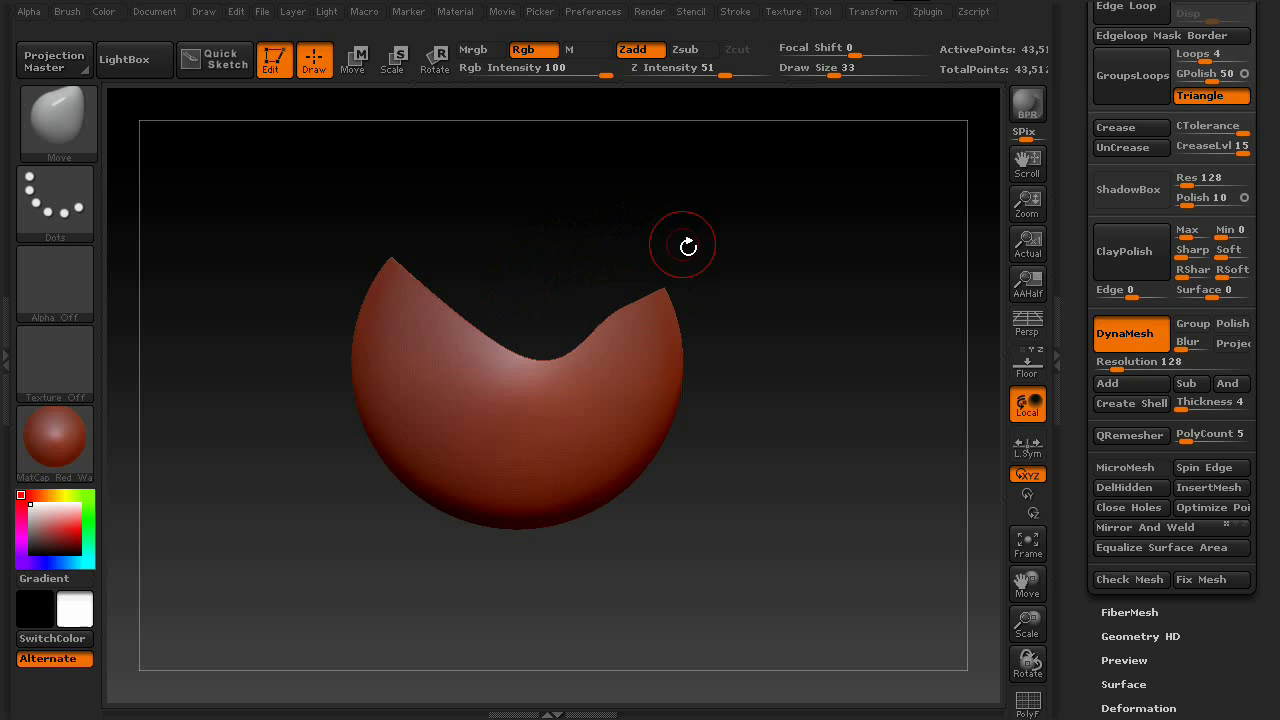
Examine the curved cut surface across the top of the clipped sphere from several angles.
left_click_drag(726, 208, 481, 274)
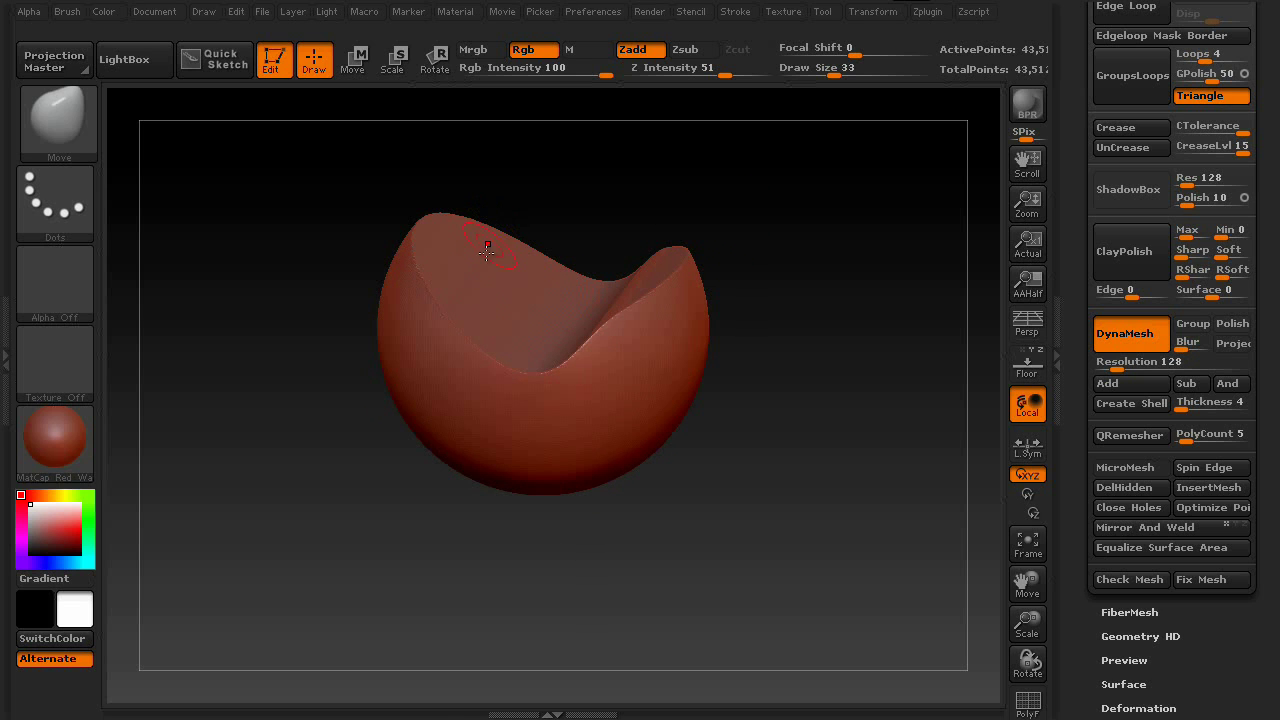
left_click_drag(786, 531, 812, 470)
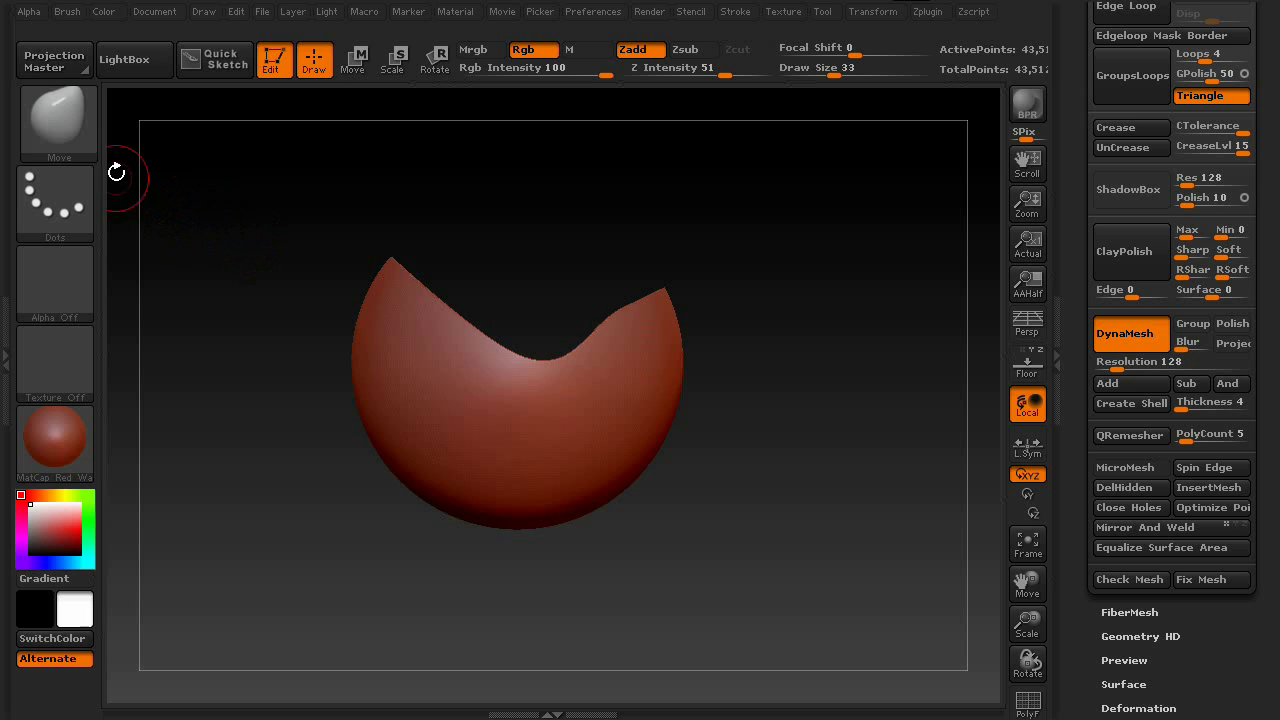
mouse_move(506, 234)
left_mouse_down()
mouse_move(508, 263)
mouse_move(523, 217)
left_mouse_up()
key("ctrl+shift")
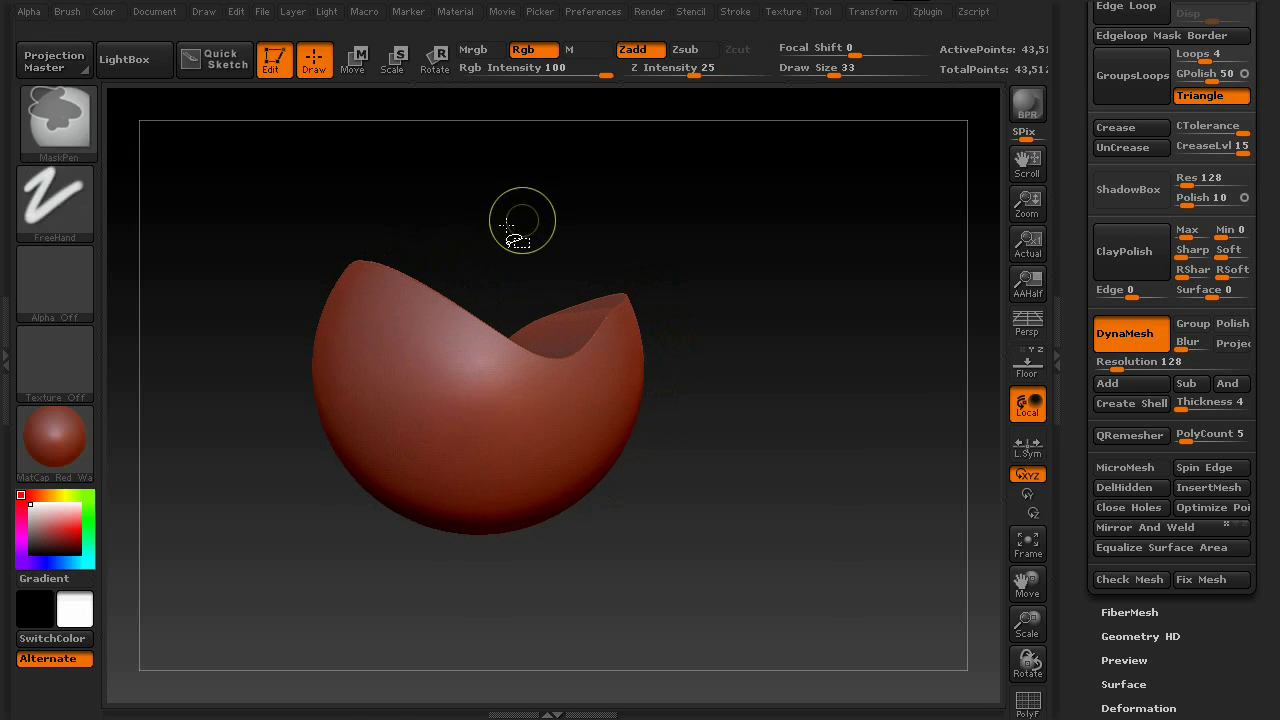
mouse_move(72, 136)
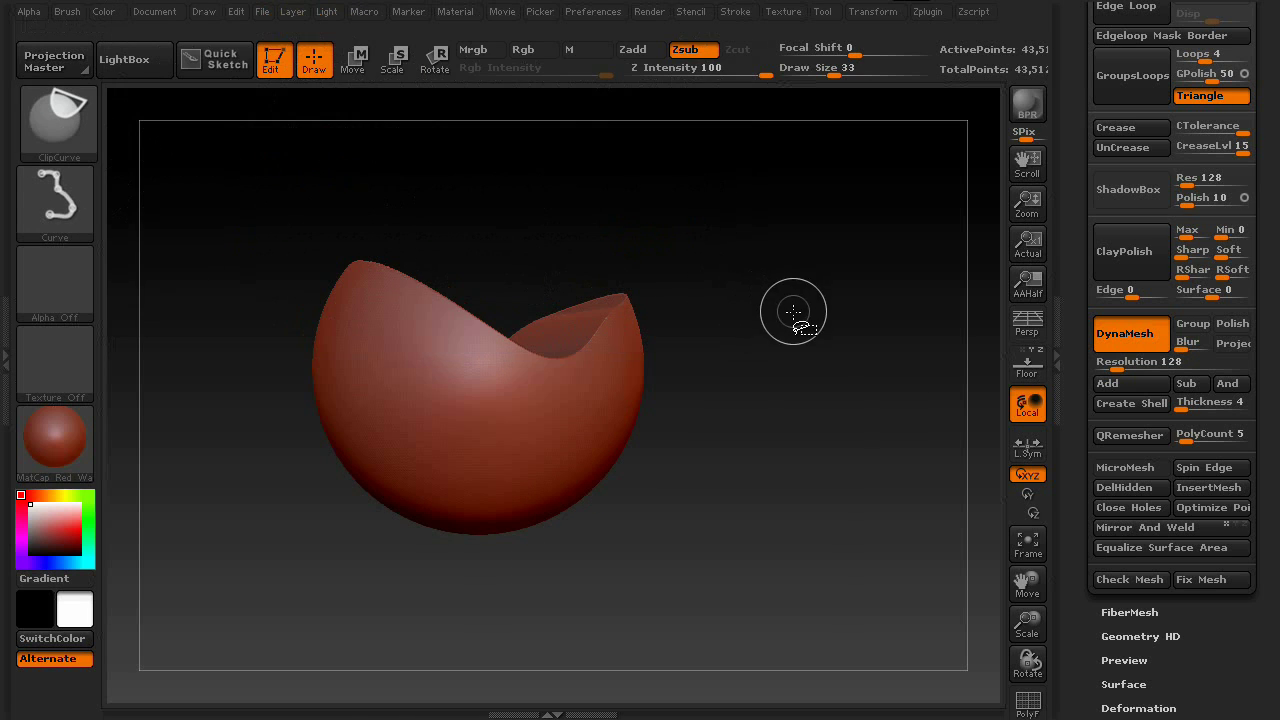
left_click_drag(831, 340, 809, 339)
key("ctrl+shift")
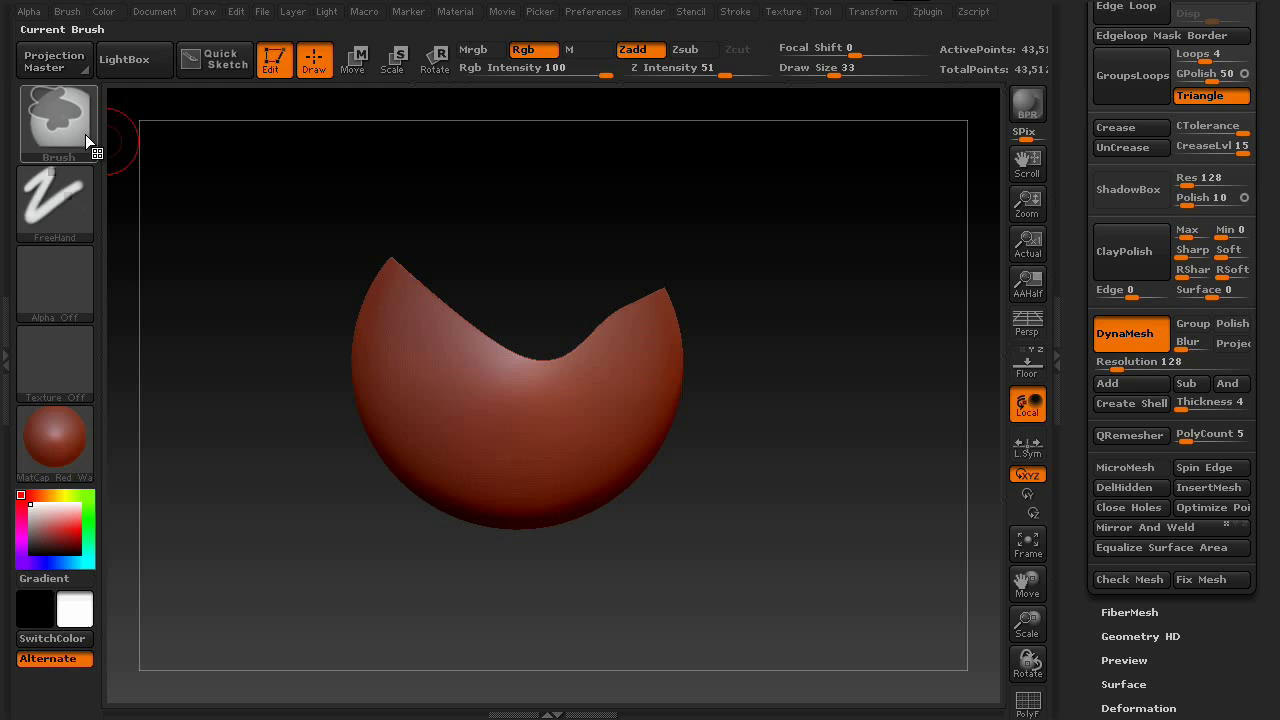
Switch to the SelectLasso brush, accept its note, and isolate a lassoed region of the clipped sphere.
left_click(59, 135, "ctrl+shift")
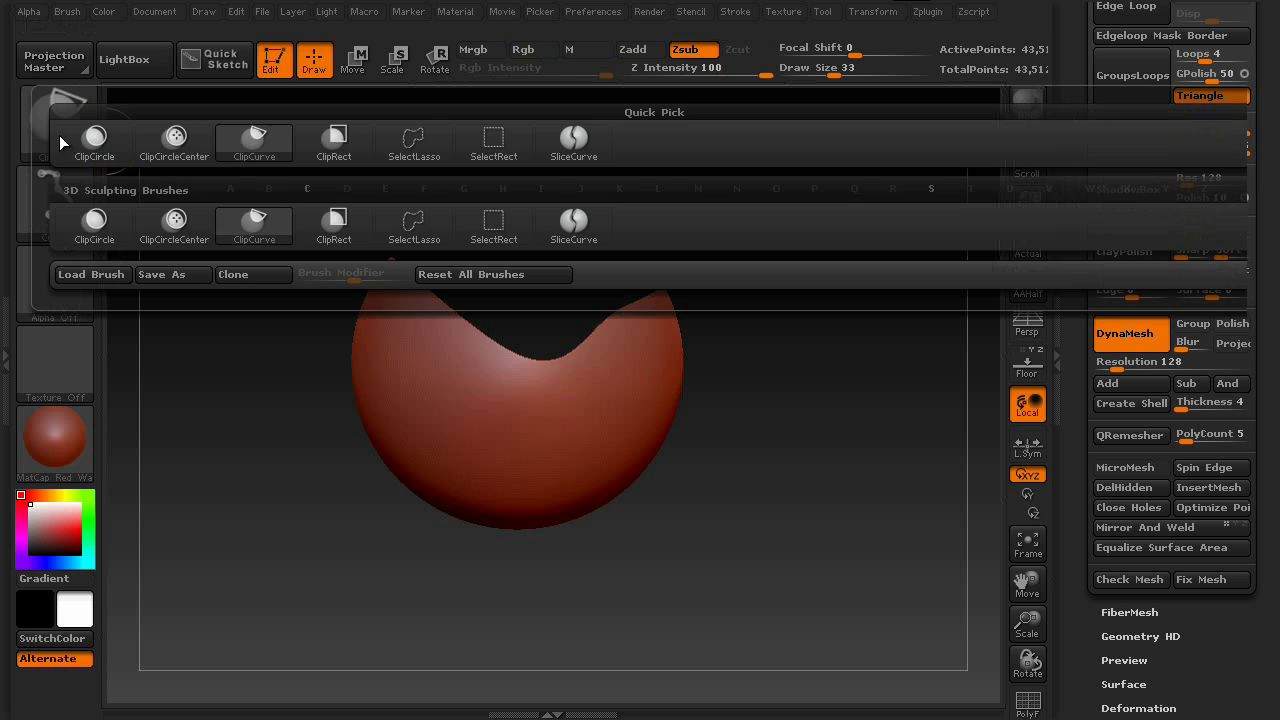
left_click(430, 242)
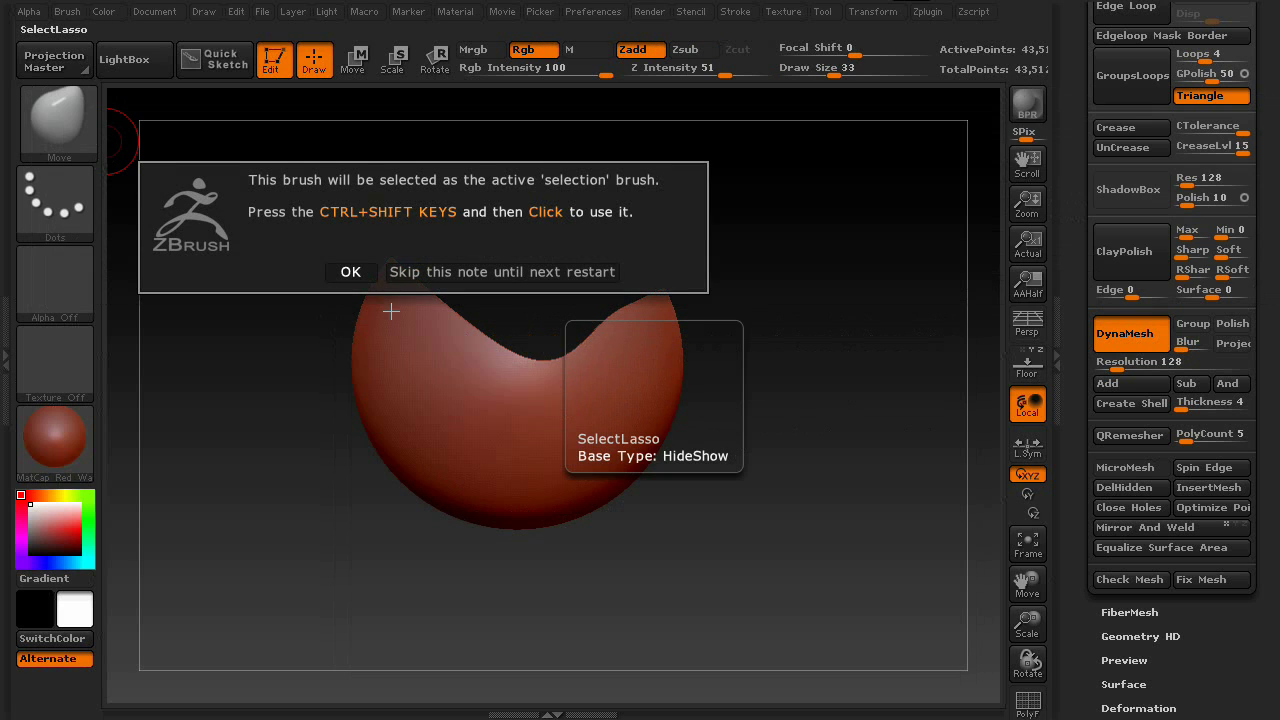
left_click(350, 272)
mouse_move(318, 293)
left_mouse_down("ctrl+shift")
mouse_move(436, 370)
mouse_move(416, 412)
mouse_move(474, 430)
mouse_move(480, 505)
mouse_move(380, 560)
mouse_move(248, 470)
mouse_move(274, 407)
left_mouse_up("ctrl+shift")
left_click_drag(614, 519, 652, 402)
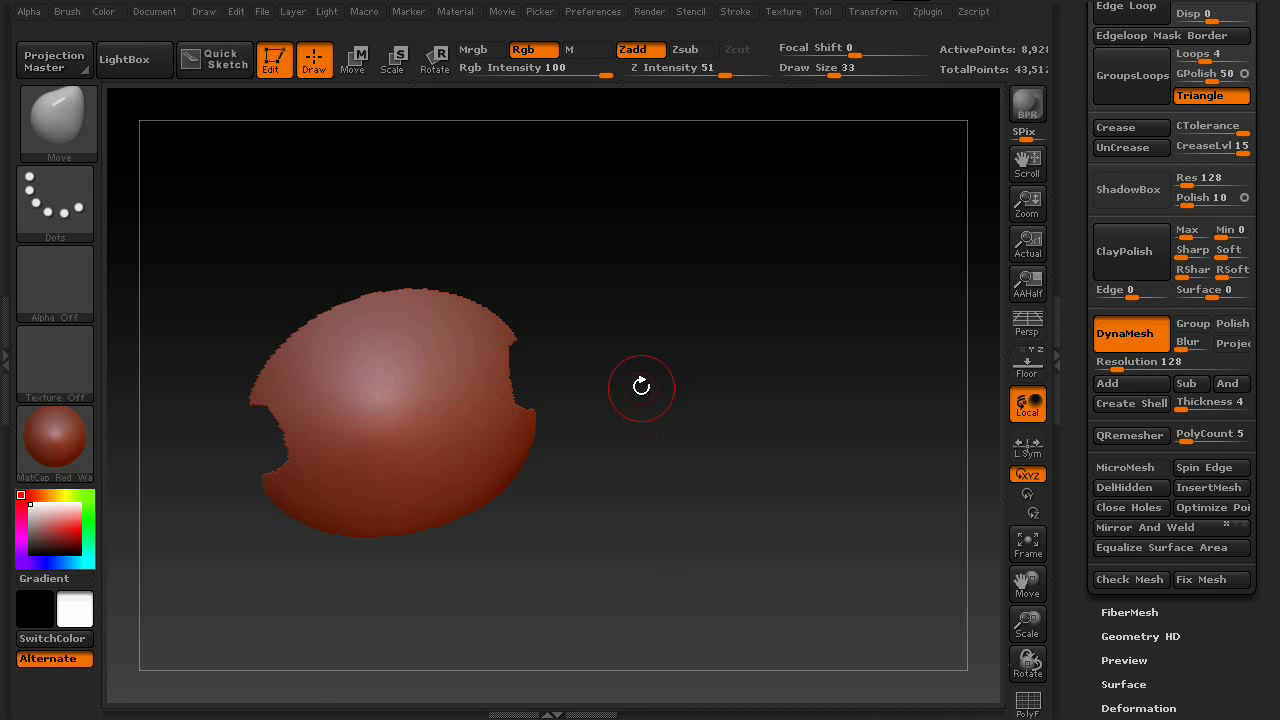
Paint a mask across the lower front of the fully shown mesh, and clear the mask.
mouse_move(723, 351)
left_mouse_down()
mouse_move(603, 443)
mouse_move(666, 407)
mouse_move(500, 440)
mouse_move(480, 400)
mouse_move(430, 448)
mouse_move(414, 514)
left_mouse_up()
key("ctrl")
left_click_drag(443, 606, 491, 583)
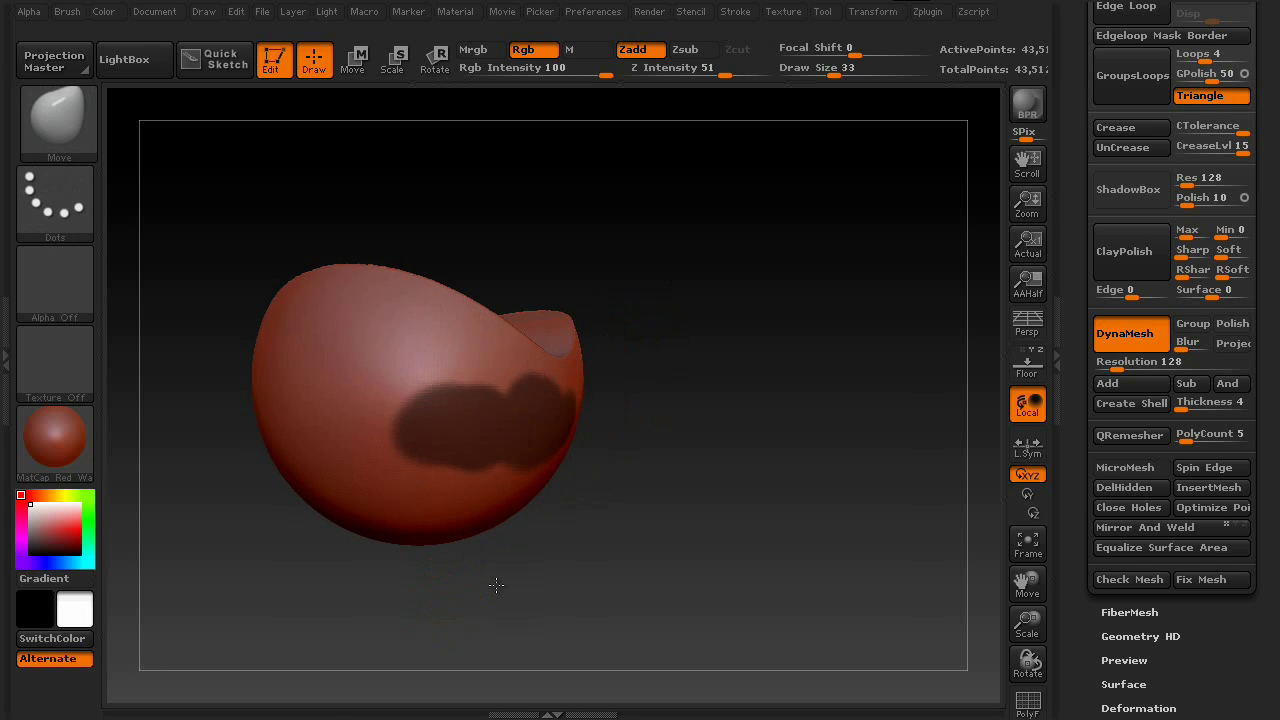
key("ctrl")
left_click_drag(622, 563, 692, 547, "ctrl")
left_click_drag(692, 547, 585, 540)
Isolate a strip along the mesh's lower-left edge with the lasso selection, inspect it, and show the whole mesh again.
mouse_move(300, 327)
left_mouse_down("ctrl+shift")
mouse_move(372, 362)
mouse_move(456, 441)
left_mouse_up("ctrl+shift")
mouse_move(533, 503)
left_mouse_down("ctrl+shift")
mouse_move(471, 603)
mouse_move(418, 626)
left_mouse_up("ctrl+shift")
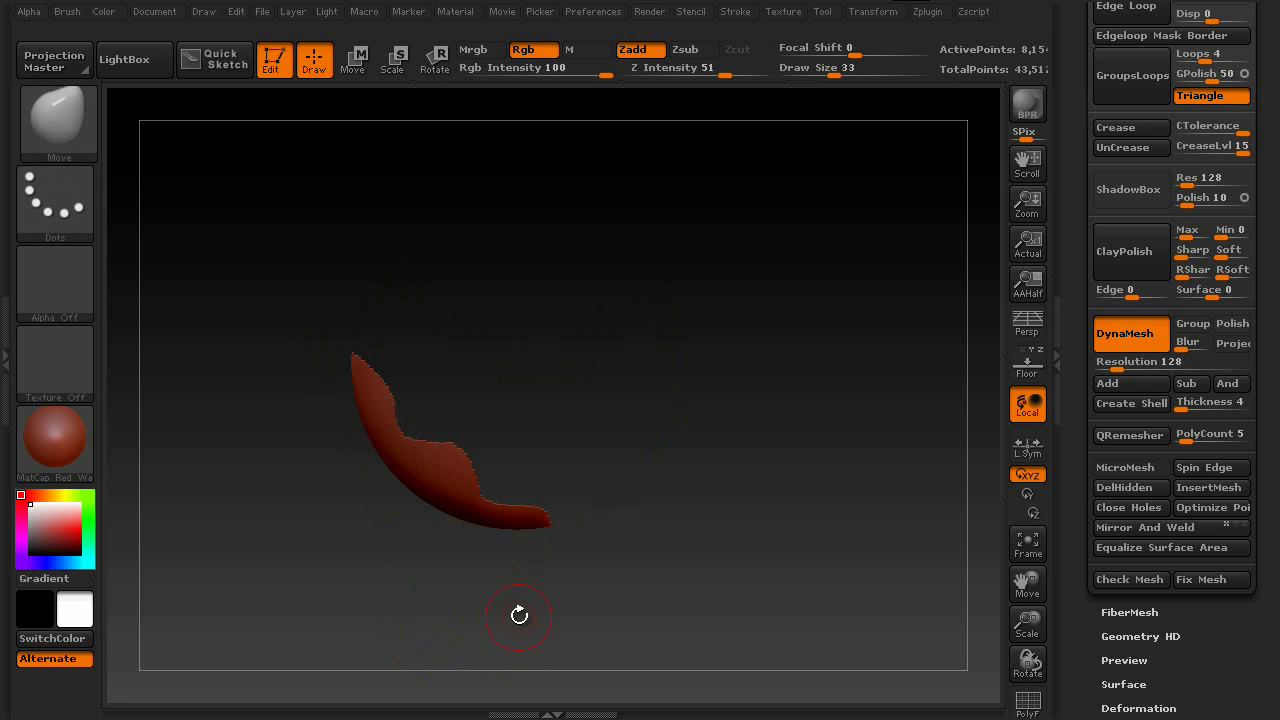
mouse_move(518, 615)
left_mouse_down()
mouse_move(654, 529)
mouse_move(600, 452)
mouse_move(566, 606)
mouse_move(409, 391)
left_mouse_up()
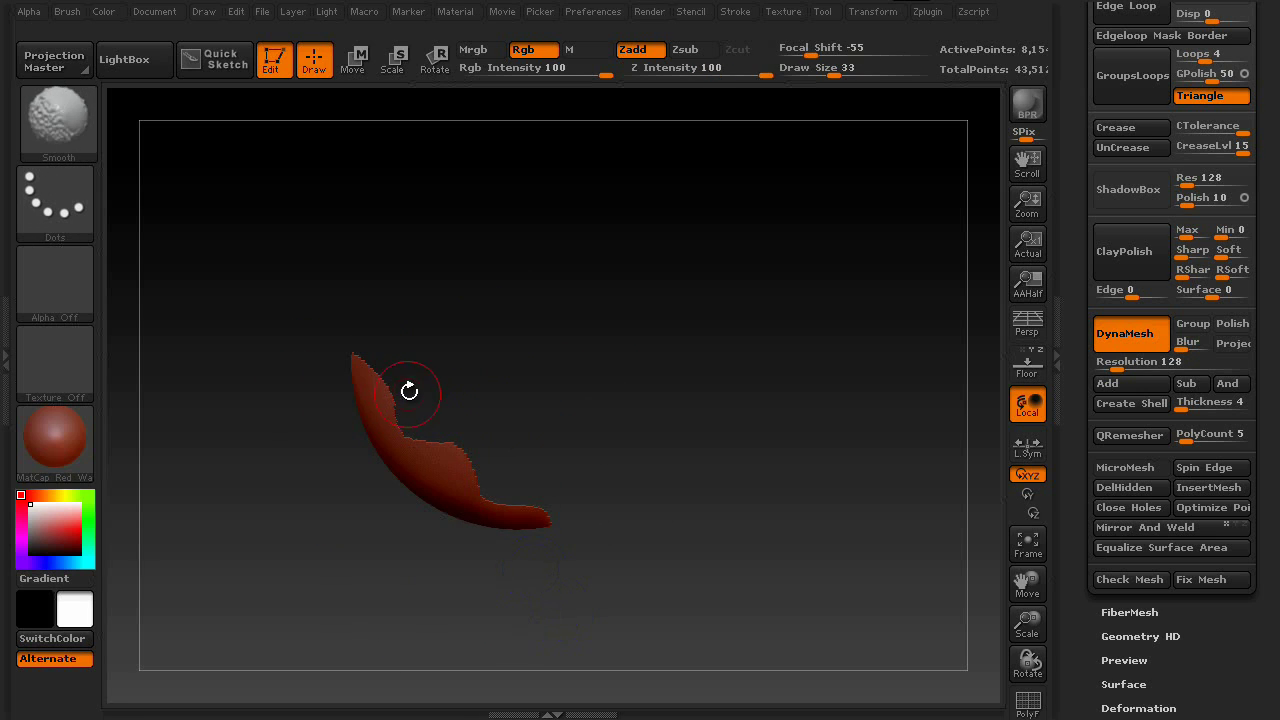
left_click_drag(769, 425, 705, 455)
left_click_drag(489, 490, 338, 413)
left_click_drag(723, 483, 661, 517)
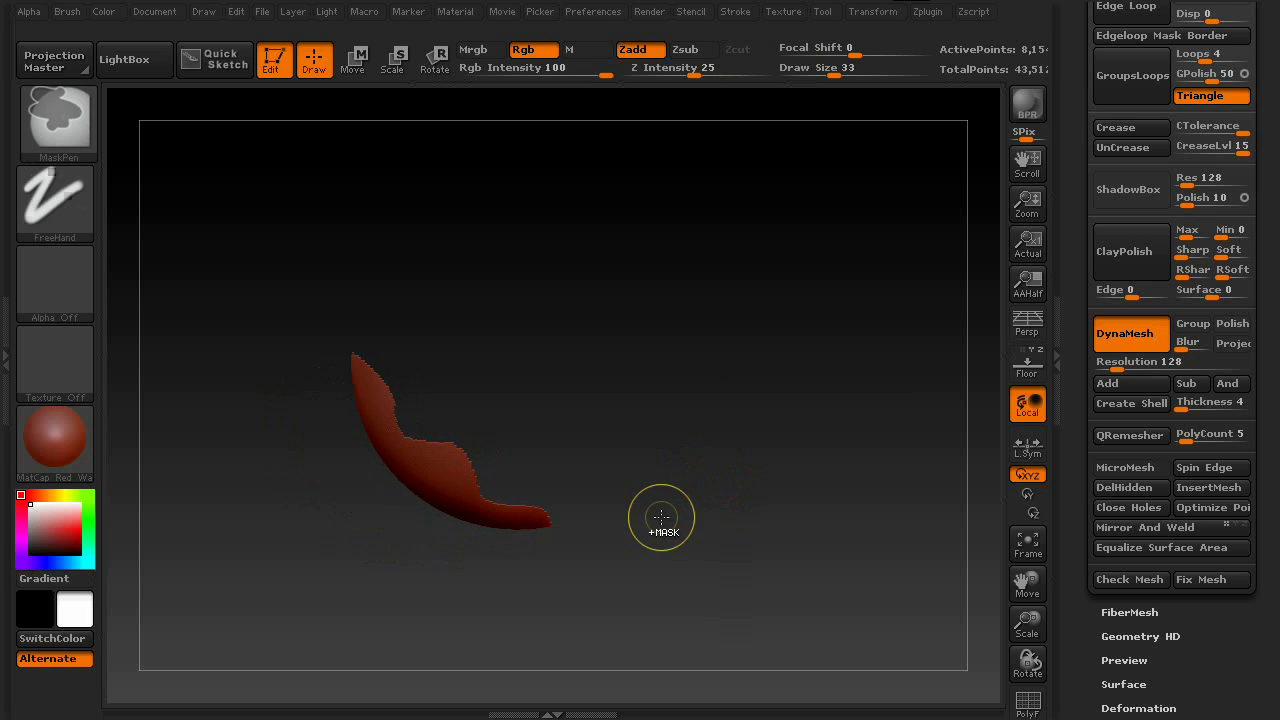
left_click(661, 517, "ctrl+shift")
Isolate a rectangular patch in the middle of the mesh with the SelectRect brush, and show the whole mesh again.
left_click(58, 119)
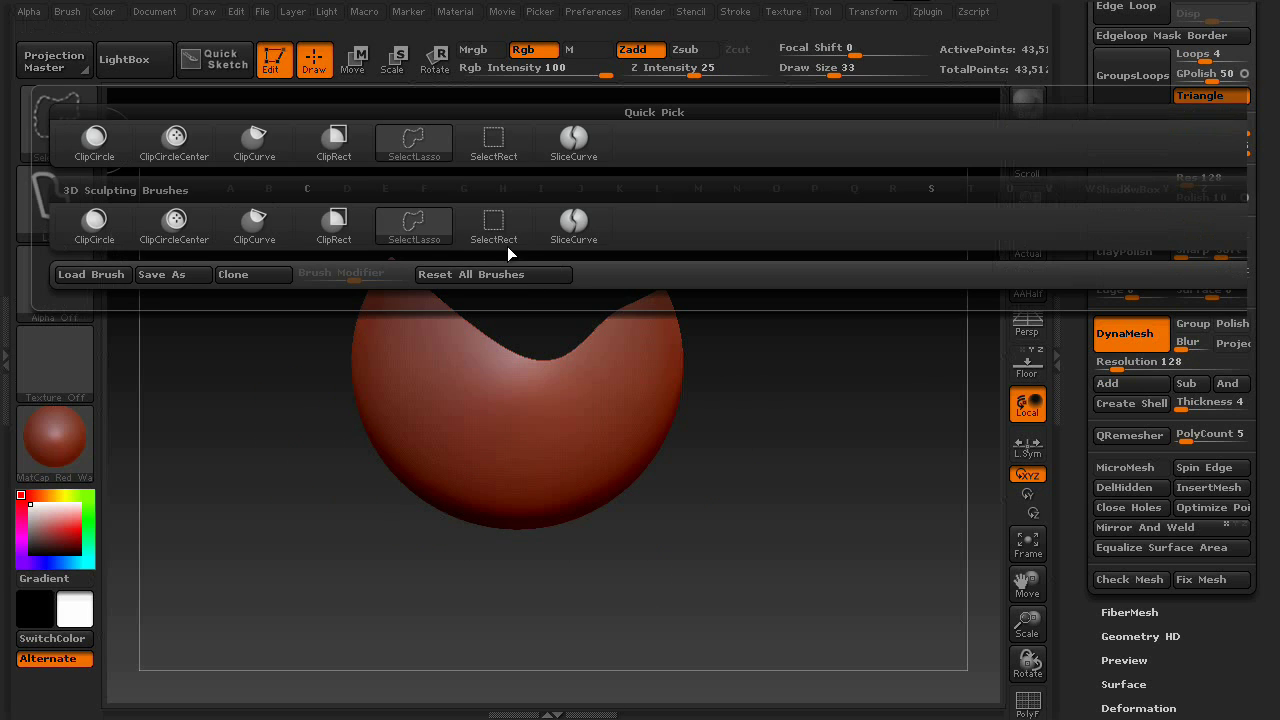
left_click(500, 228)
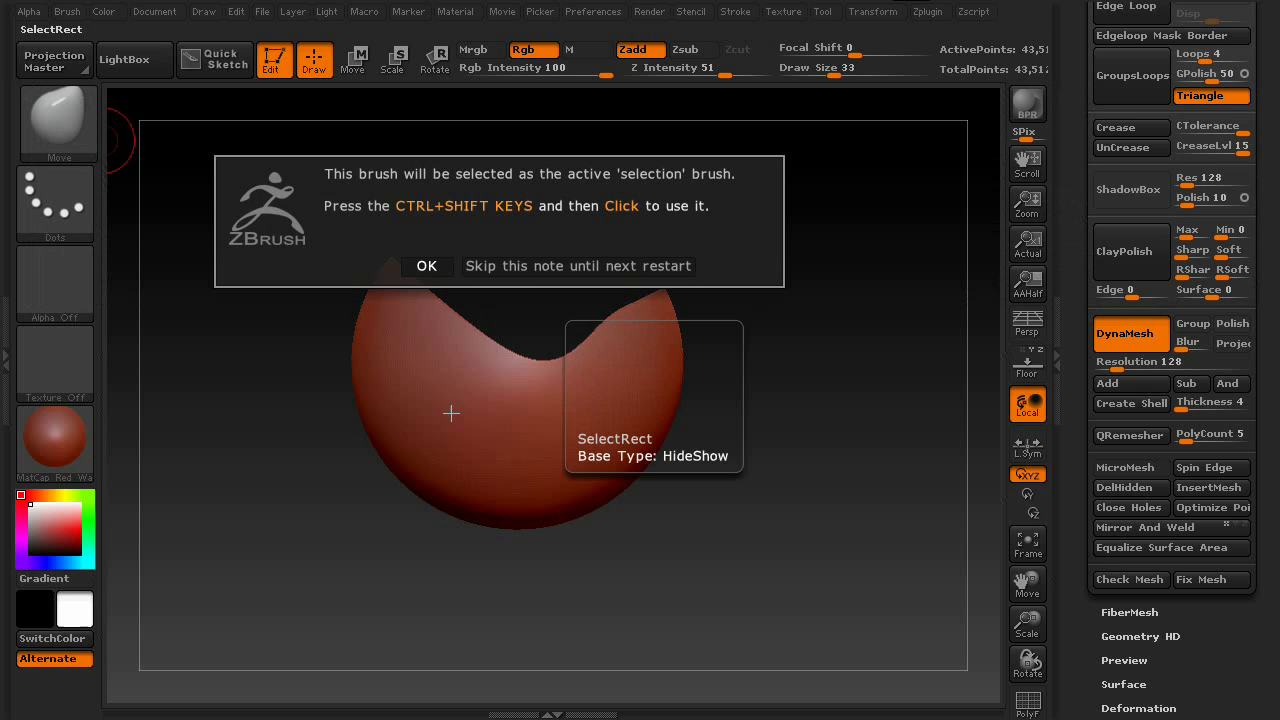
left_click(426, 265)
left_click_drag(449, 374, 578, 487, "ctrl+shift")
mouse_move(664, 567)
left_mouse_down()
mouse_move(800, 546)
mouse_move(600, 554)
mouse_move(740, 545)
mouse_move(657, 567)
left_mouse_up()
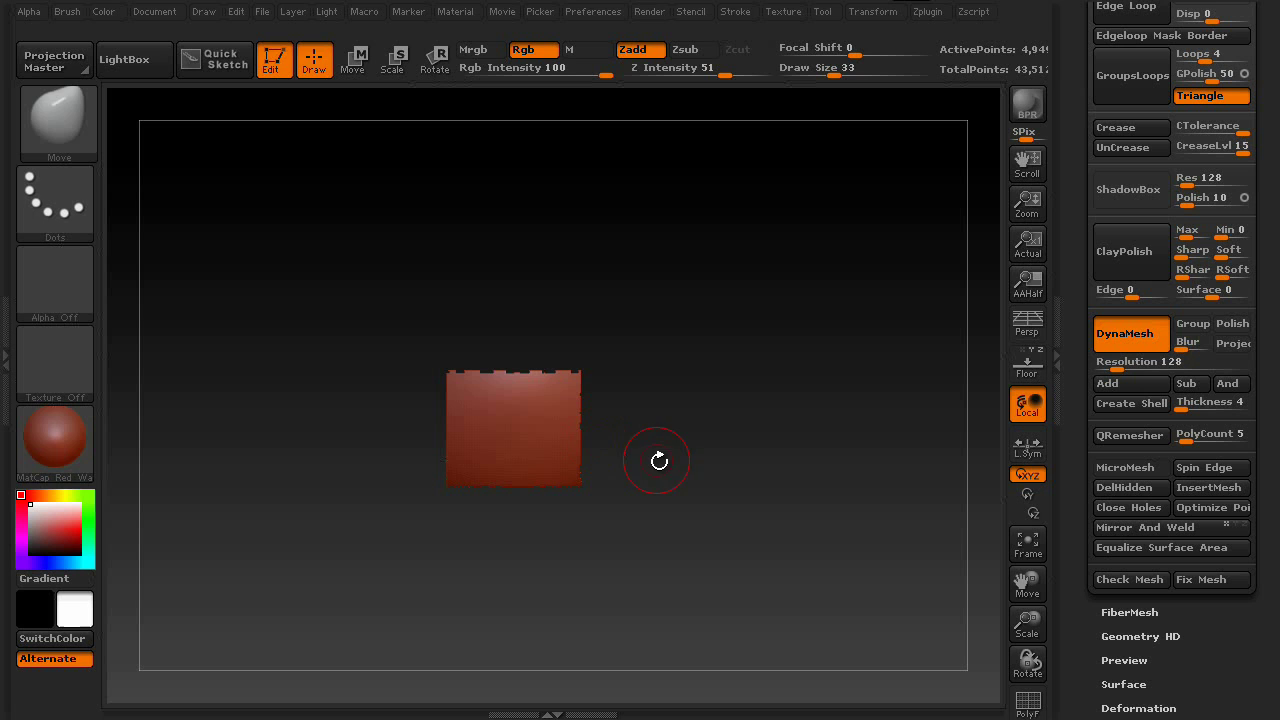
left_click(632, 437, "ctrl+shift")
Slice the mesh from side to side below the clipped dip along a wavy curve using the SliceCurve brush.
left_click(63, 130, "ctrl+shift")
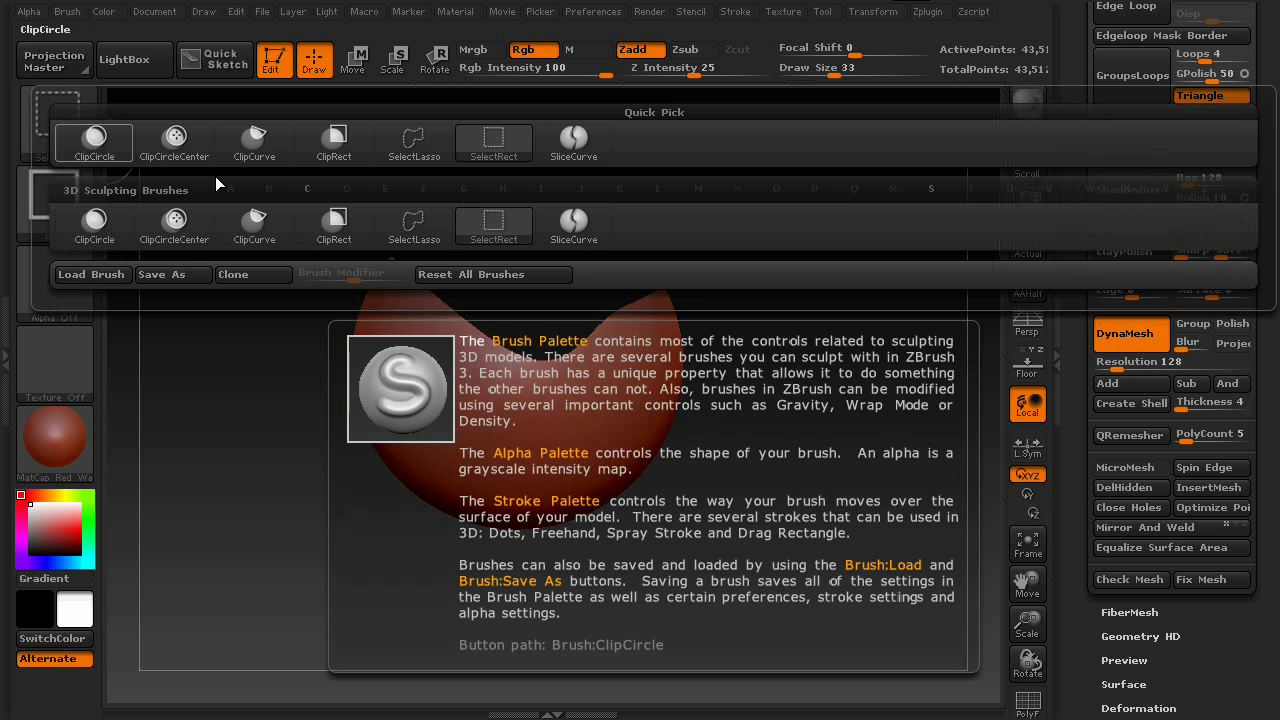
left_click(585, 235)
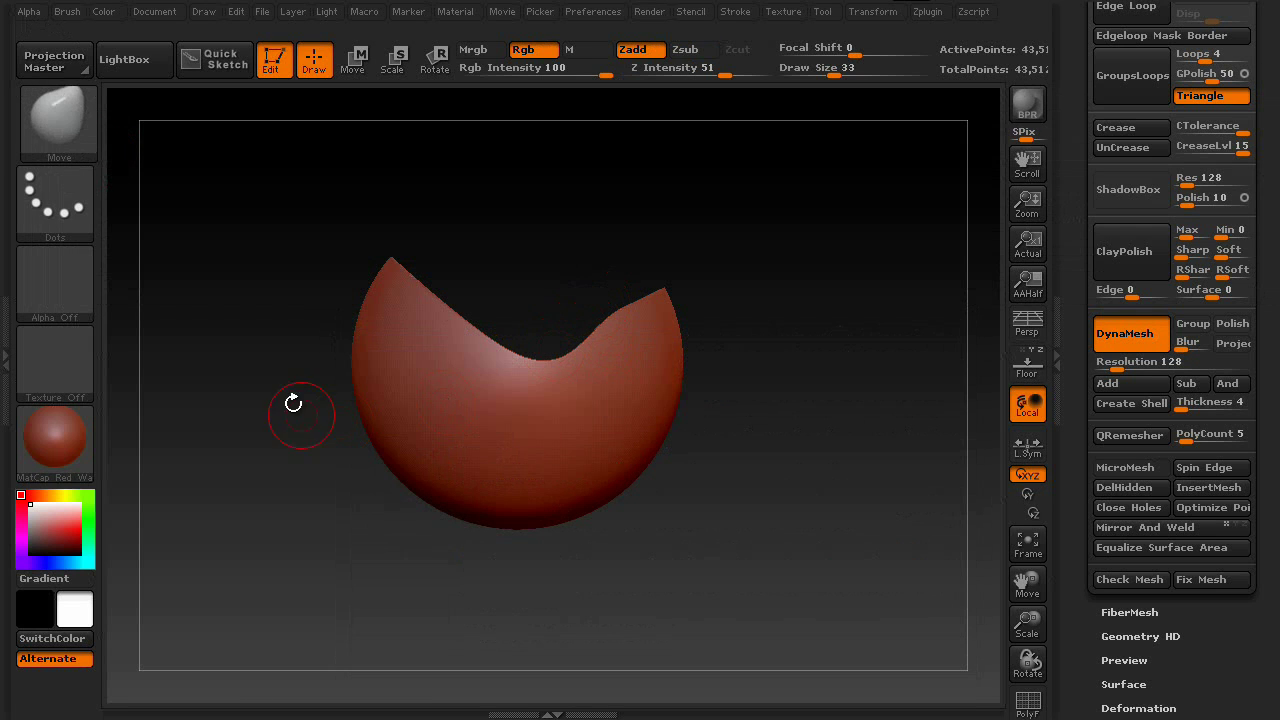
mouse_move(333, 320)
left_mouse_down("ctrl+shift")
mouse_move(455, 423)
mouse_move(502, 441)
mouse_move(544, 437)
mouse_move(494, 440)
mouse_move(486, 506)
mouse_move(484, 428)
mouse_move(490, 513)
mouse_move(546, 413)
mouse_move(550, 350)
mouse_move(572, 335)
mouse_move(640, 420)
mouse_move(627, 456)
mouse_move(645, 385)
mouse_move(621, 458)
left_mouse_up("ctrl+shift")
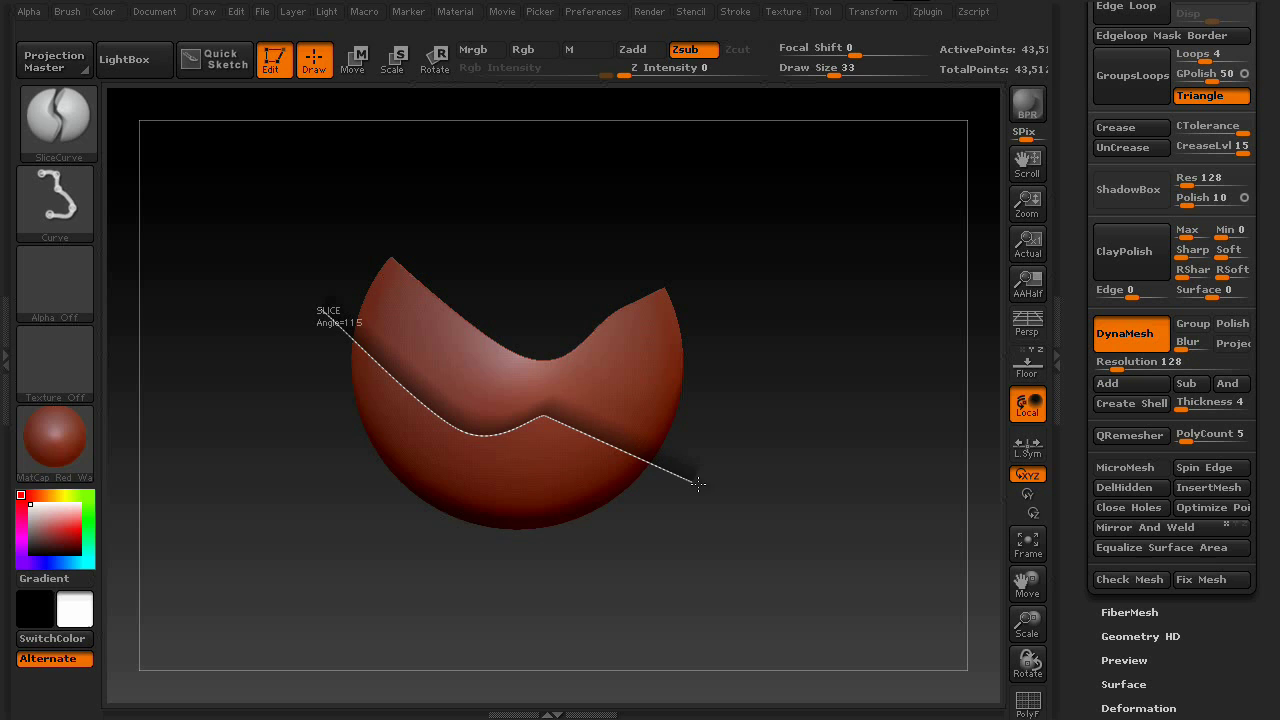
mouse_move(820, 462)
left_mouse_down()
mouse_move(700, 514)
mouse_move(816, 500)
left_mouse_up()
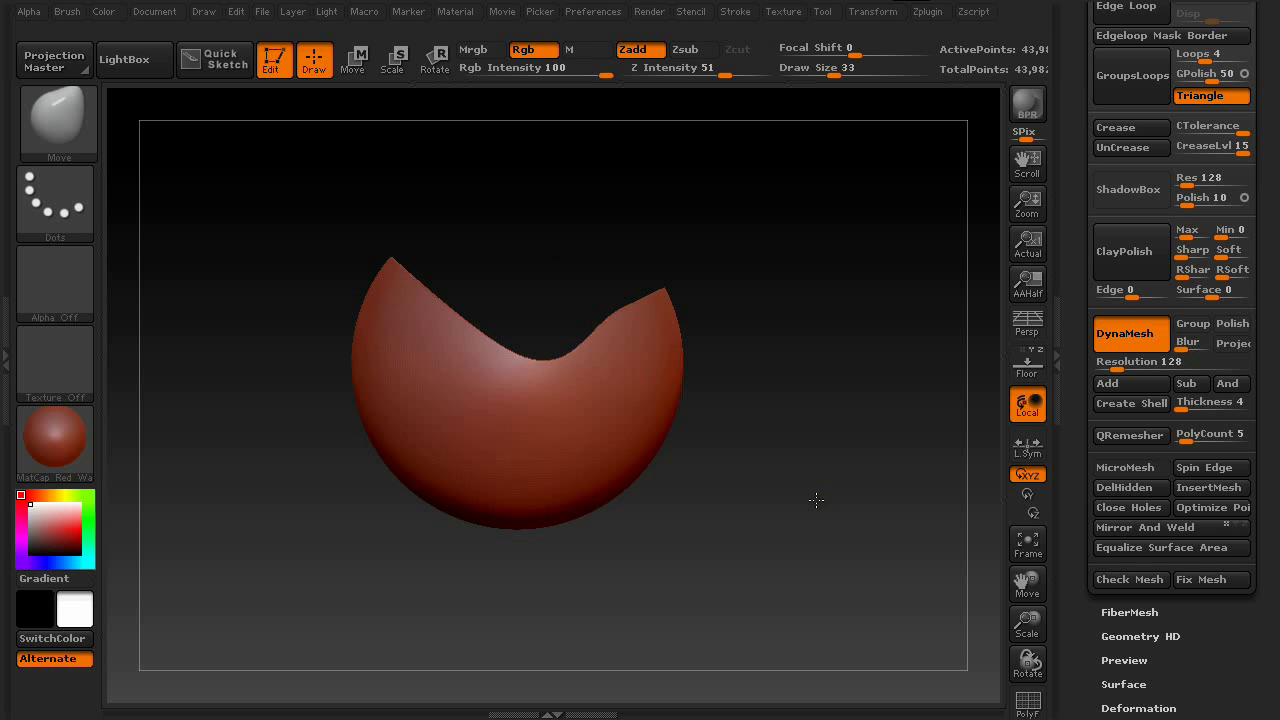
Turn on the PolyFrame display, frame the mesh in the view, and examine the polygroups on both sides of the slice.
left_click(1028, 703)
left_click_drag(763, 571, 729, 503)
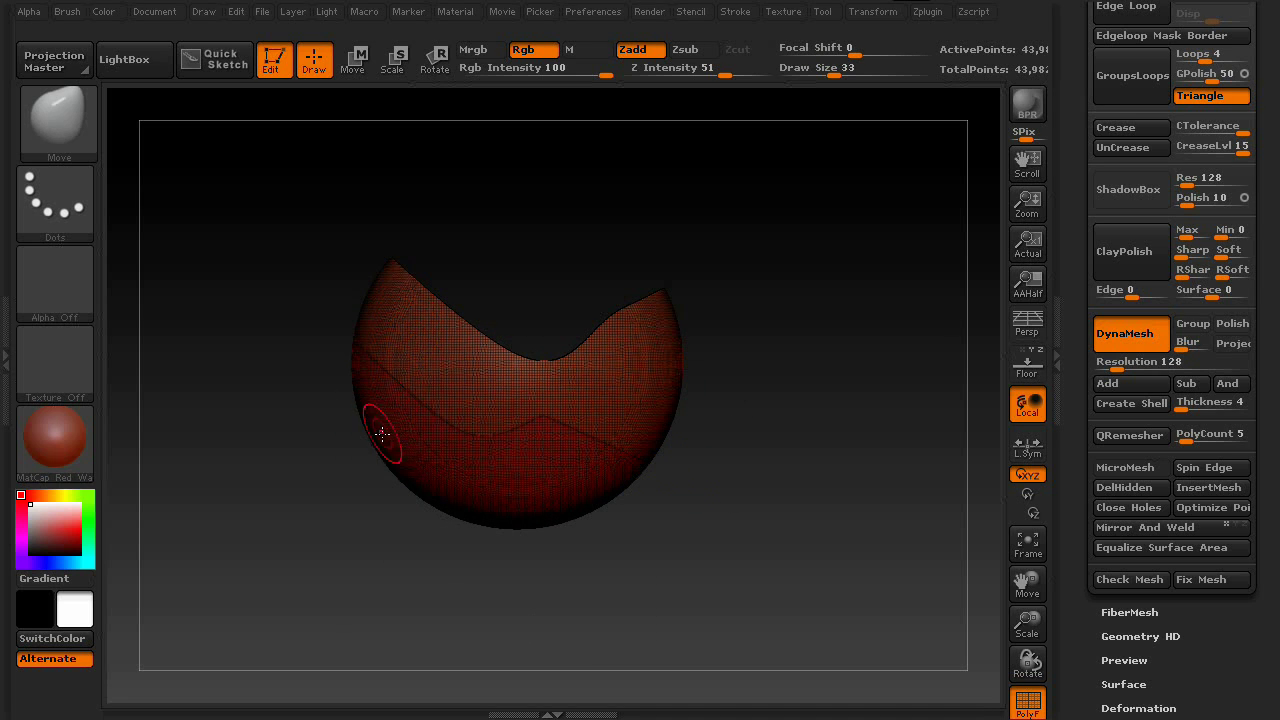
key("f")
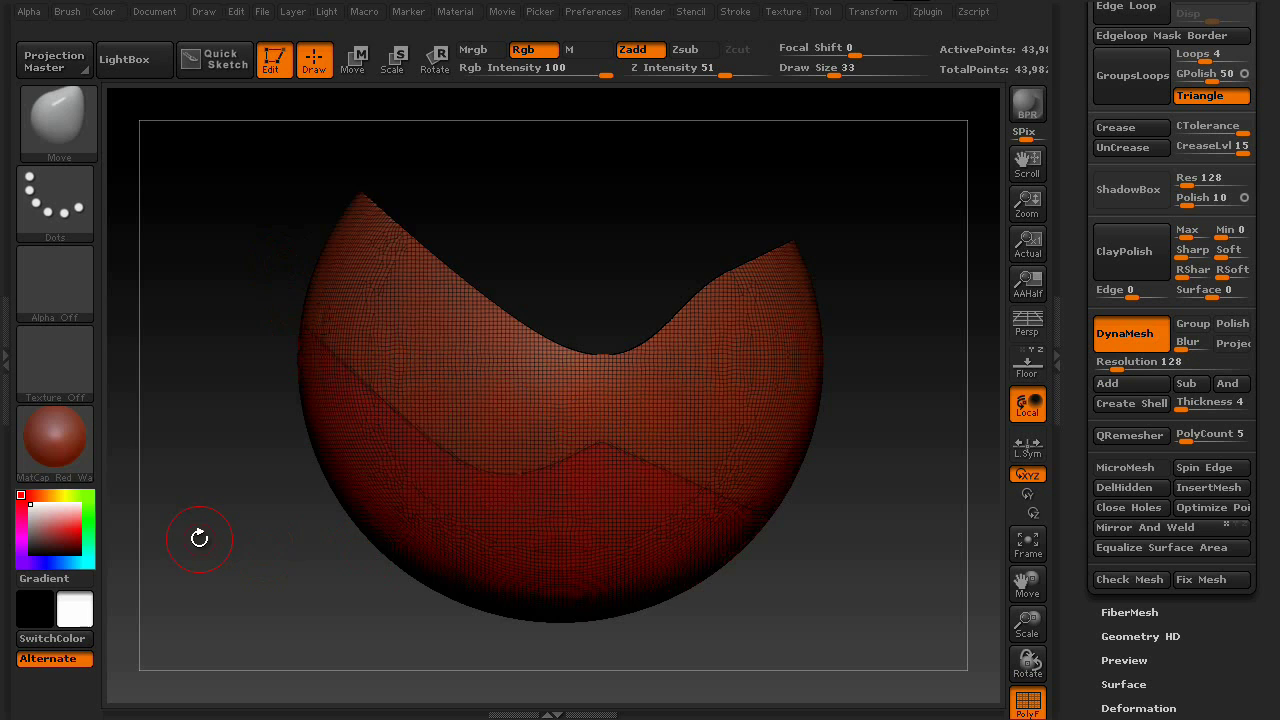
left_click_drag(199, 538, 348, 375)
left_click_drag(913, 503, 678, 426)
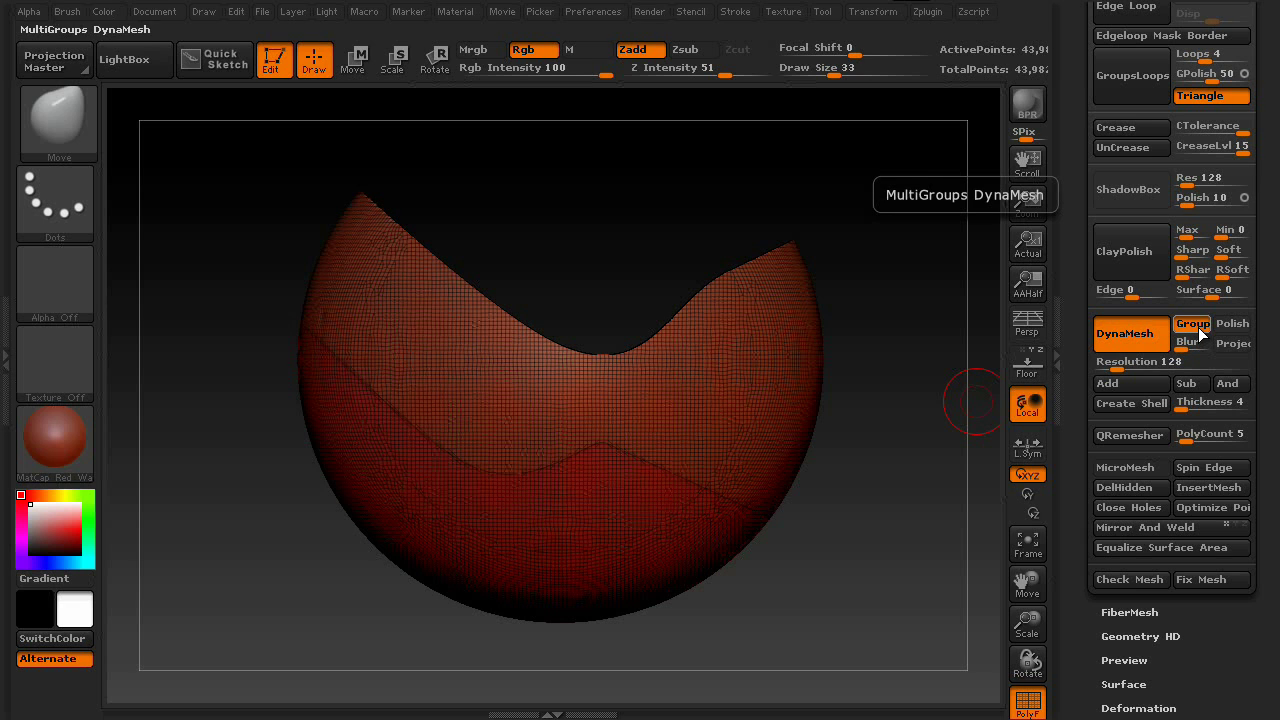
Update the DynaMesh with Groups enabled to separate the two polygroups, and inspect the seam from several sides with PolyFrame off.
left_click_drag(913, 248, 875, 411, "ctrl")
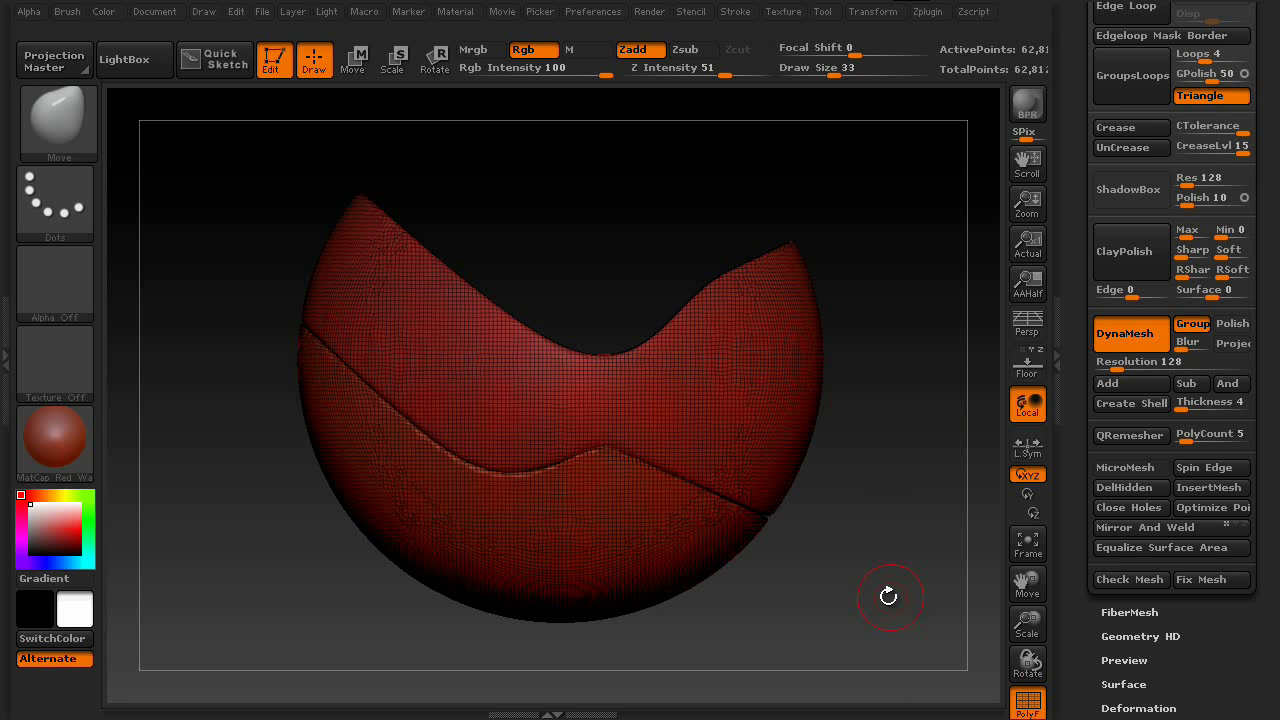
left_click_drag(889, 591, 852, 576)
key("shift+f")
mouse_move(493, 580)
left_mouse_down()
mouse_move(606, 603)
mouse_move(713, 601)
left_mouse_up()
left_click_drag(494, 581, 648, 588)
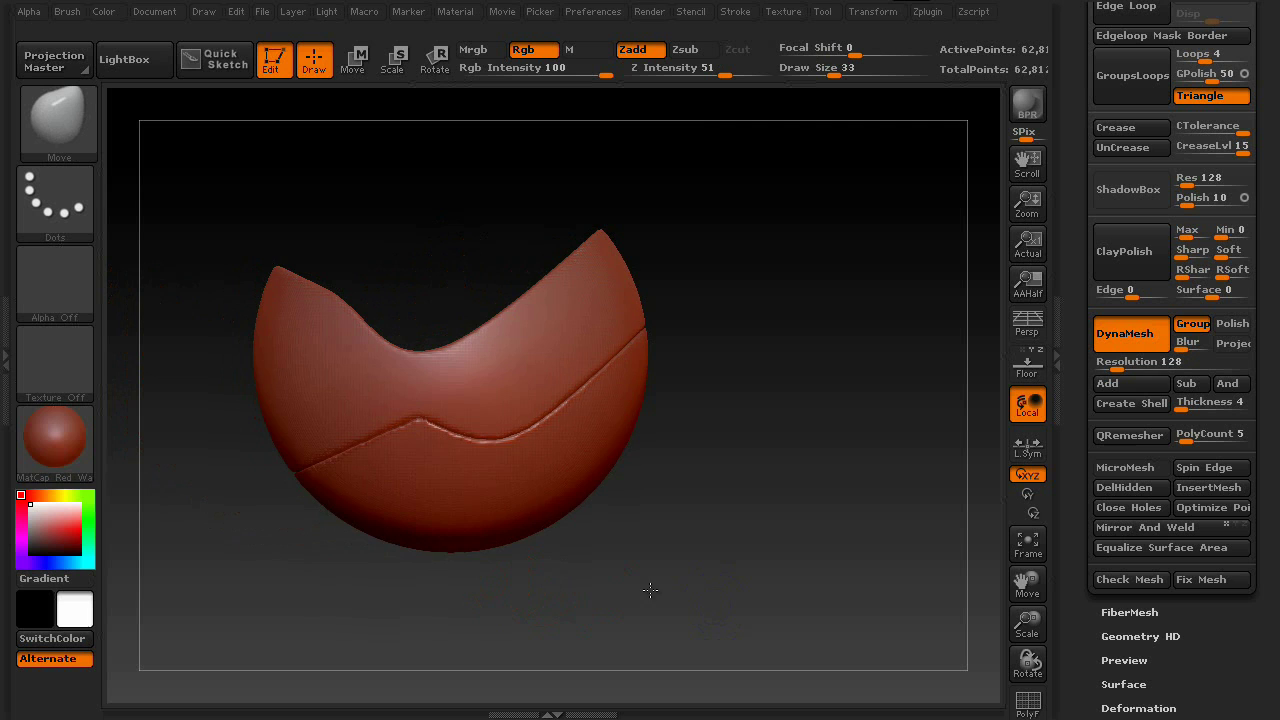
mouse_move(786, 371)
left_mouse_down()
mouse_move(790, 525)
mouse_move(763, 390)
mouse_move(766, 443)
mouse_move(583, 520)
mouse_move(314, 488)
left_mouse_up()
Review the available clip, selection and slice brushes, and choose SliceCurve.
key("ctrl+shift")
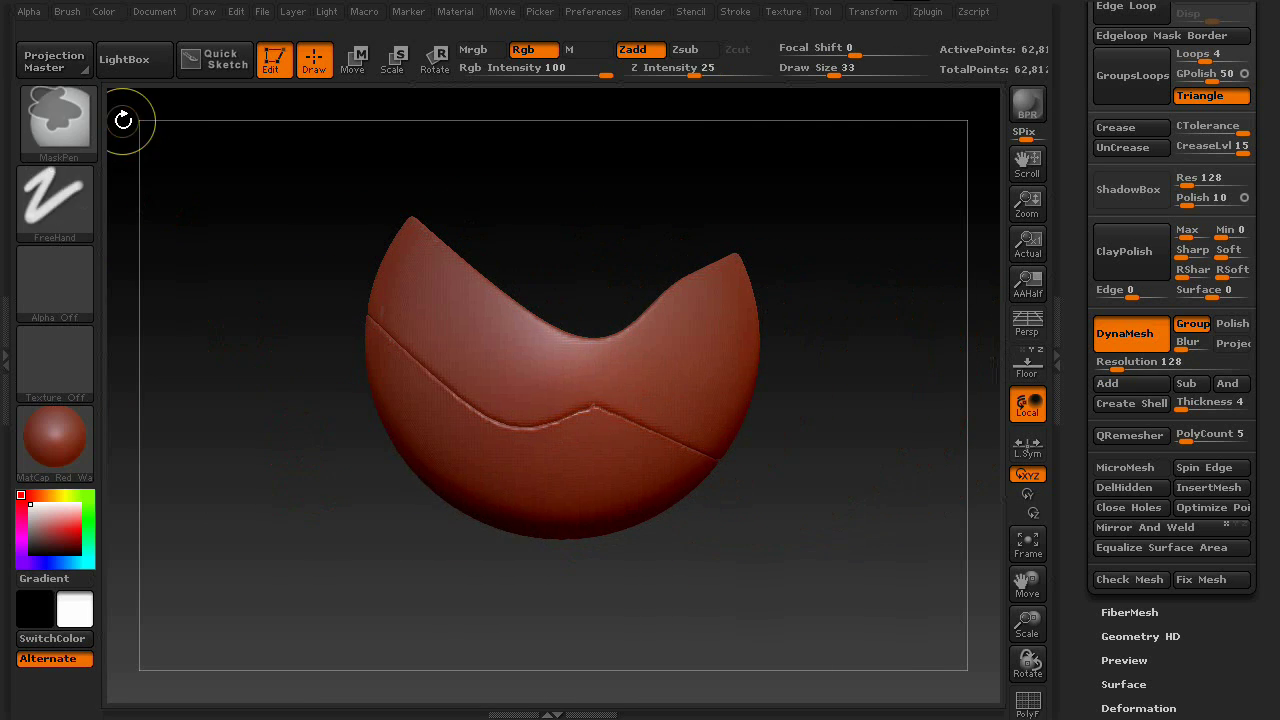
left_click(91, 129)
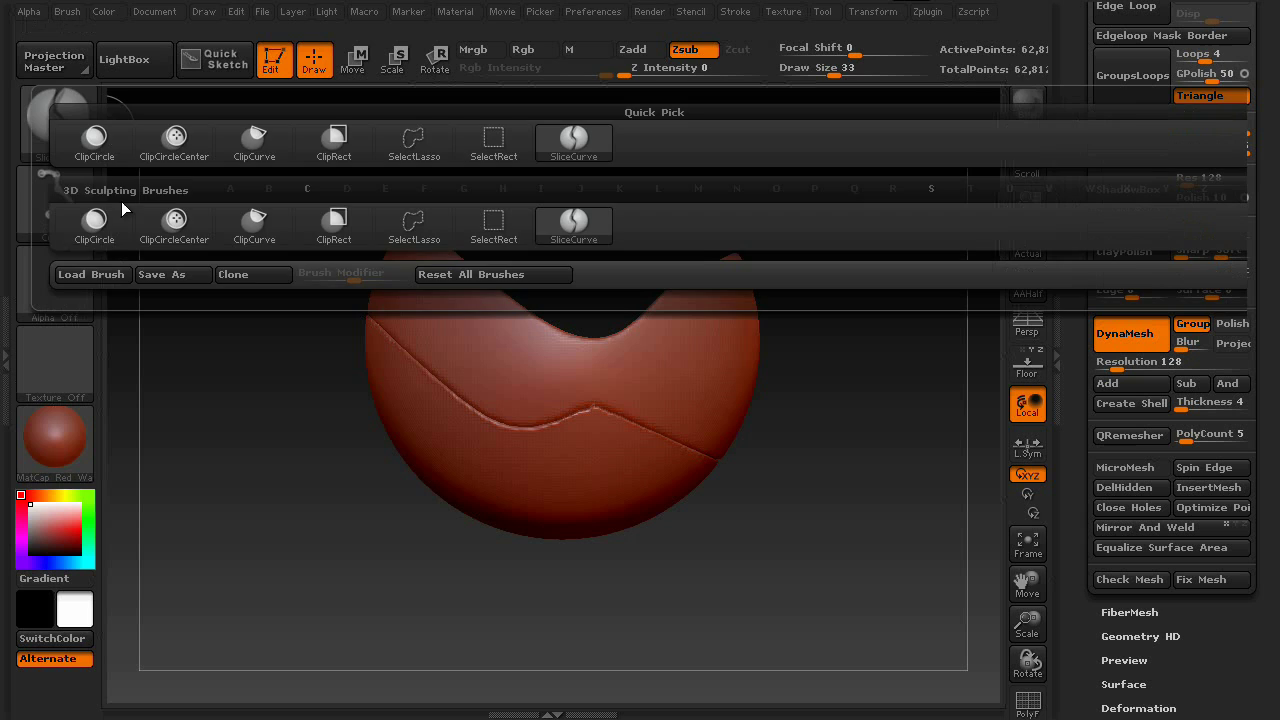
left_click(52, 125)
mouse_move(103, 234)
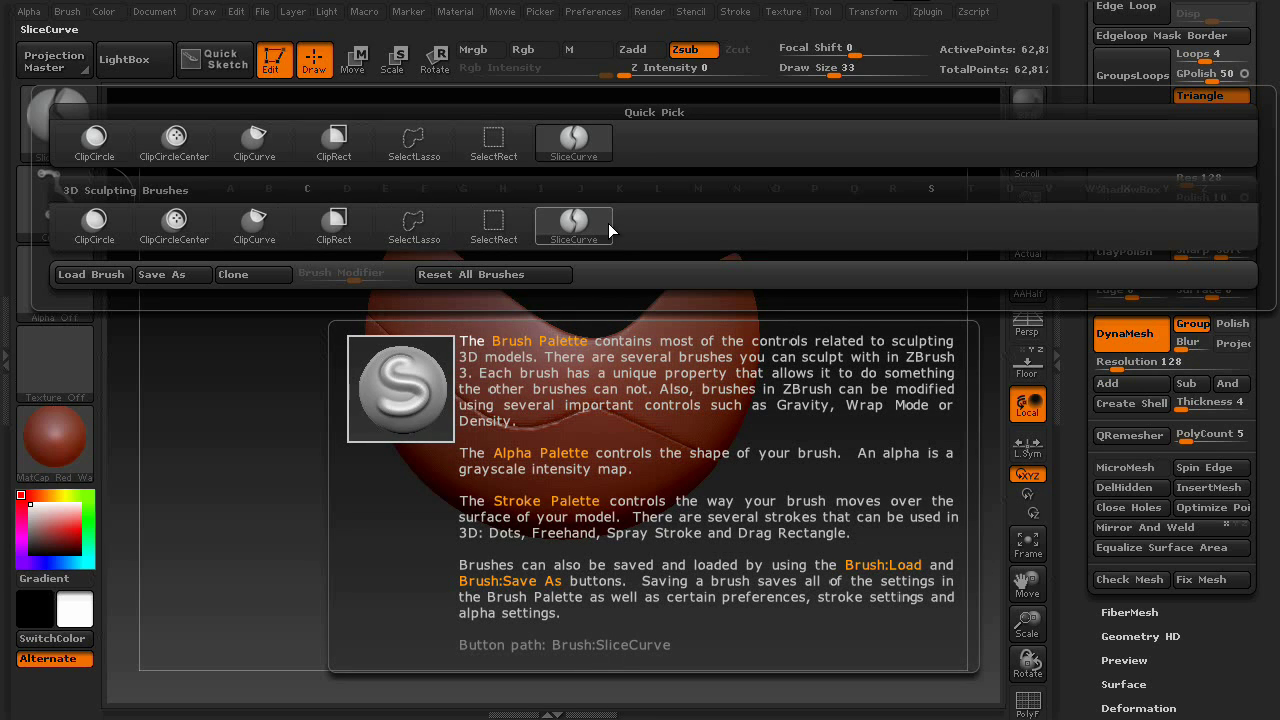
left_click(575, 226)
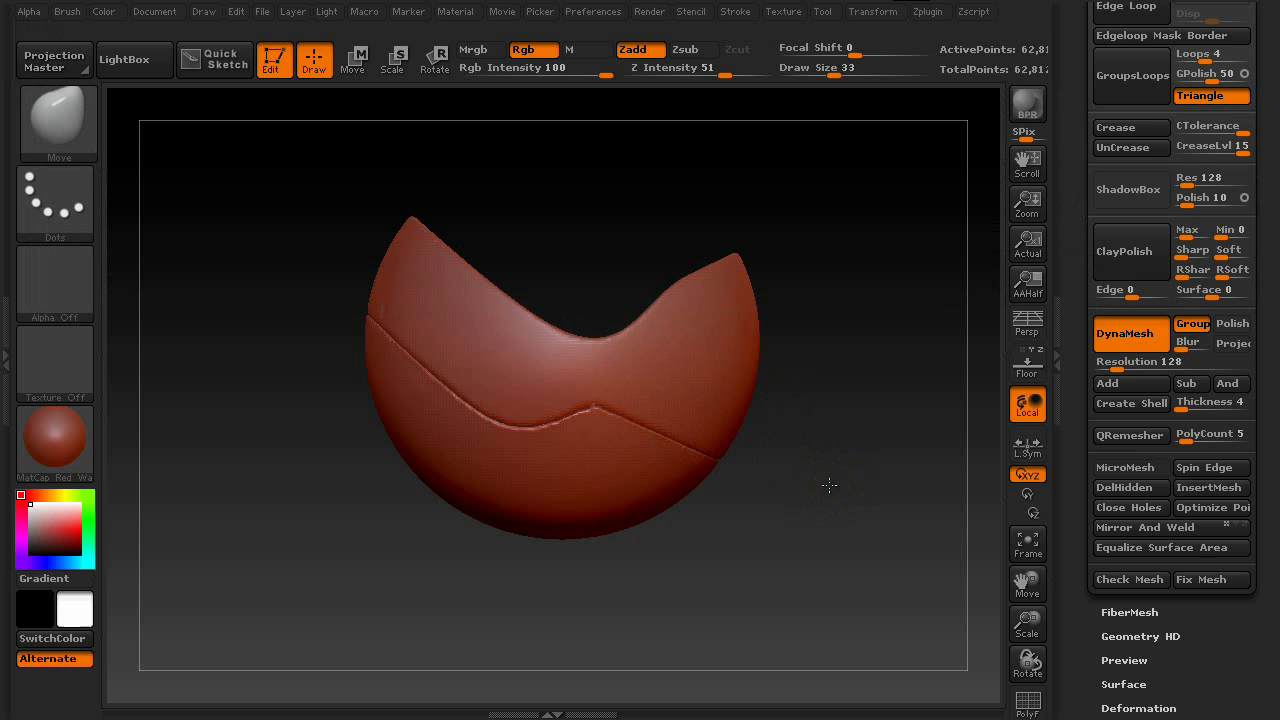
mouse_move(829, 485)
left_mouse_down()
mouse_move(849, 443)
mouse_move(820, 423)
mouse_move(843, 556)
mouse_move(926, 480)
mouse_move(846, 469)
mouse_move(823, 449)
mouse_move(826, 486)
mouse_move(823, 354)
mouse_move(827, 431)
left_mouse_up()
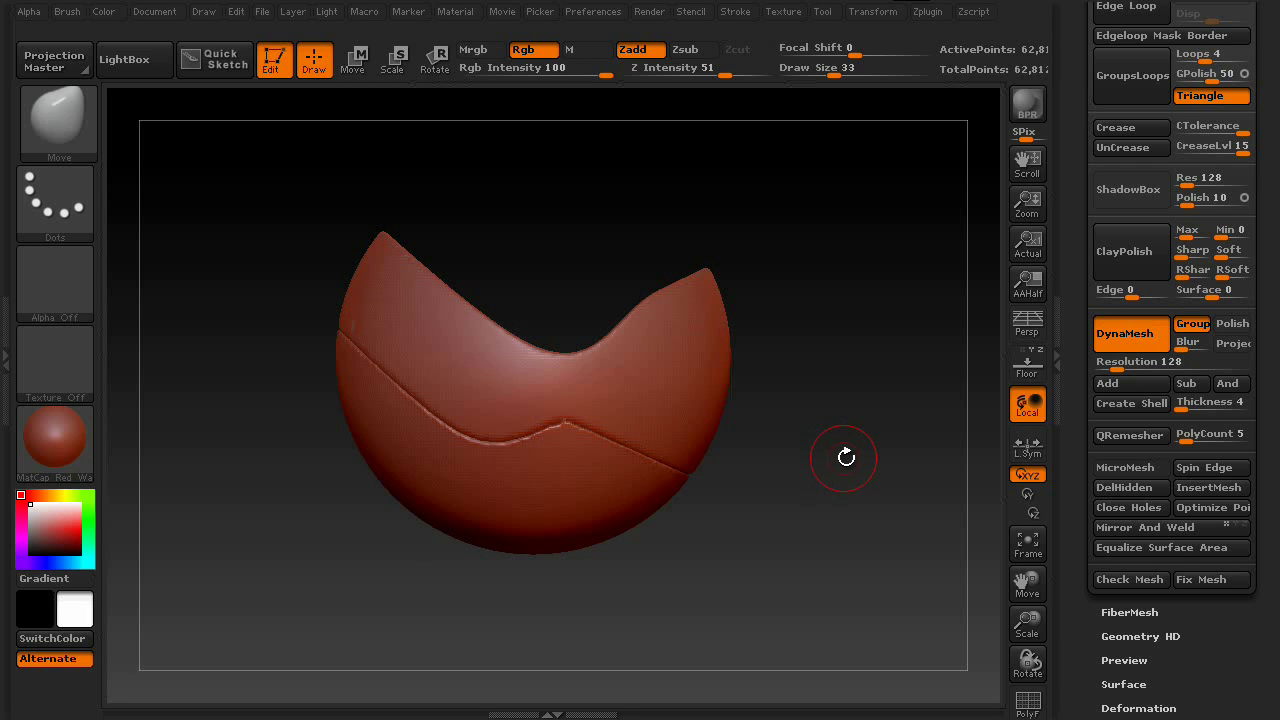
mouse_move(839, 291)
left_mouse_down()
mouse_move(829, 409)
mouse_move(843, 306)
mouse_move(845, 324)
left_mouse_up()
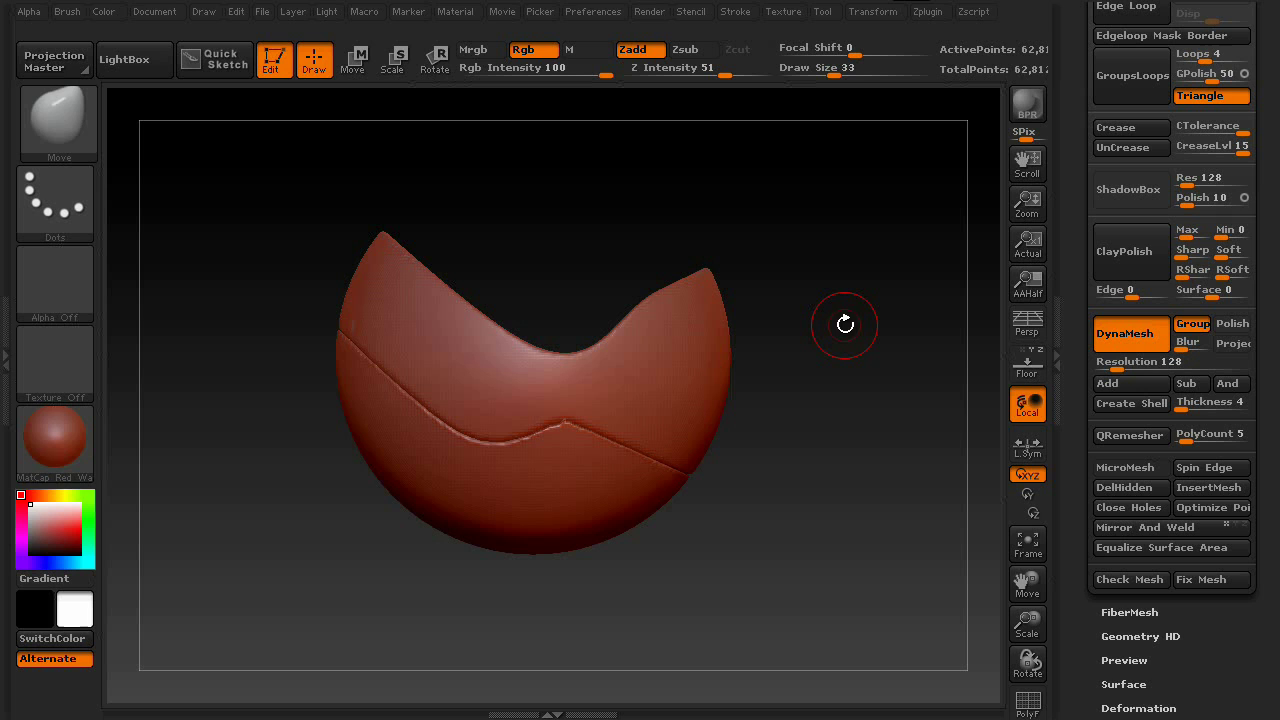